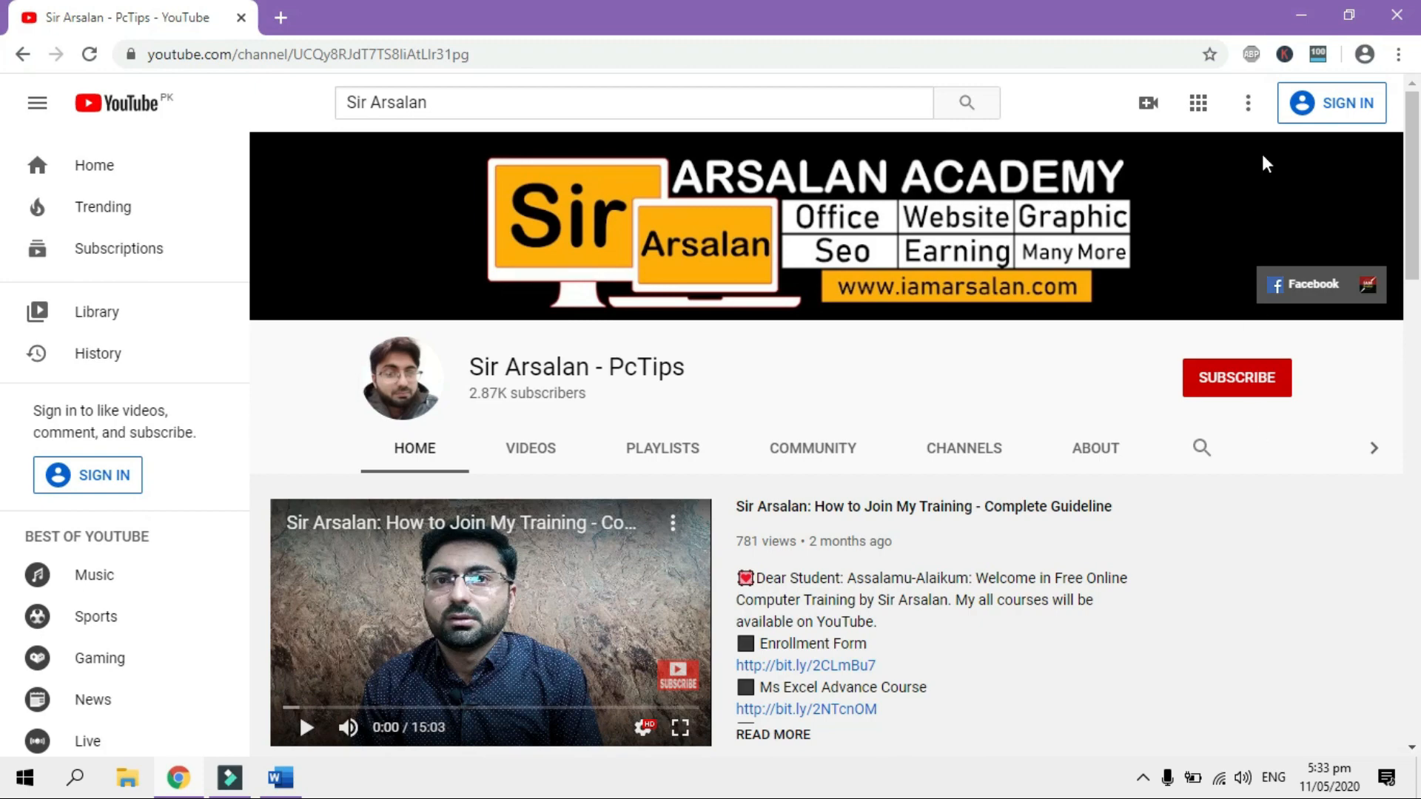
Switch to the open Word document and look through the pomegranate text beneath the heading
left_click(1299, 16)
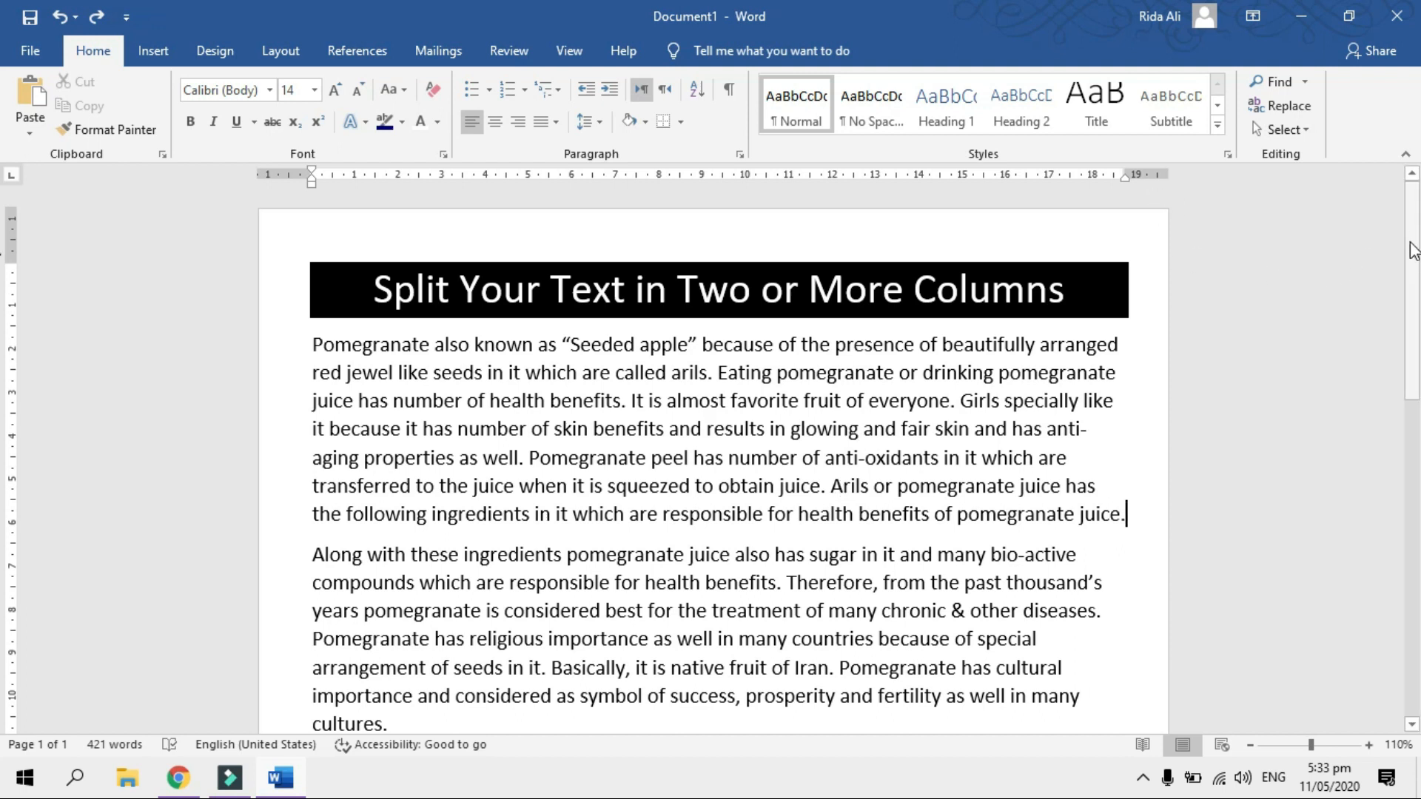
scroll(1414, 244, "down", 1)
left_click_drag(1413, 240, 1376, 599)
scroll(829, 527, "up", 3)
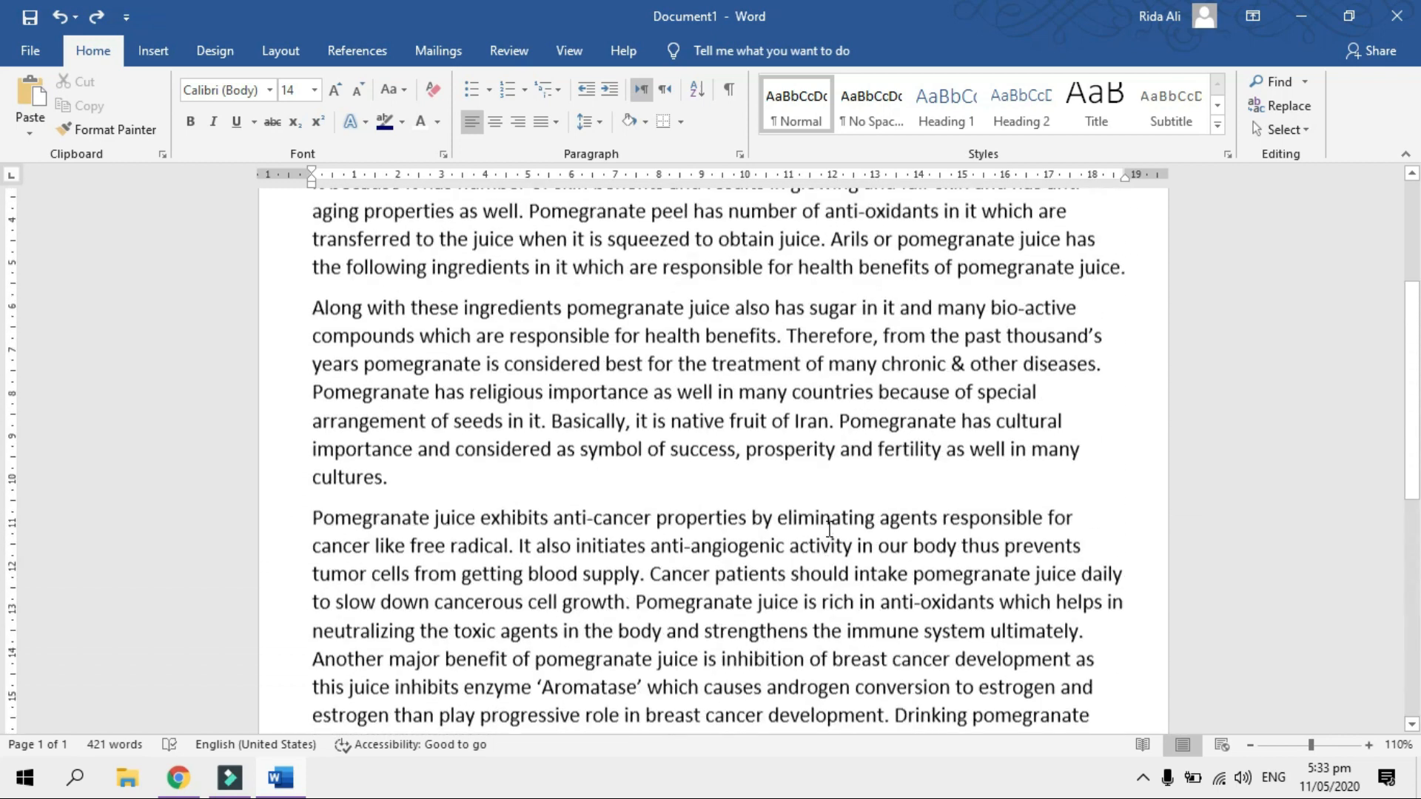
scroll(829, 527, "up", 3)
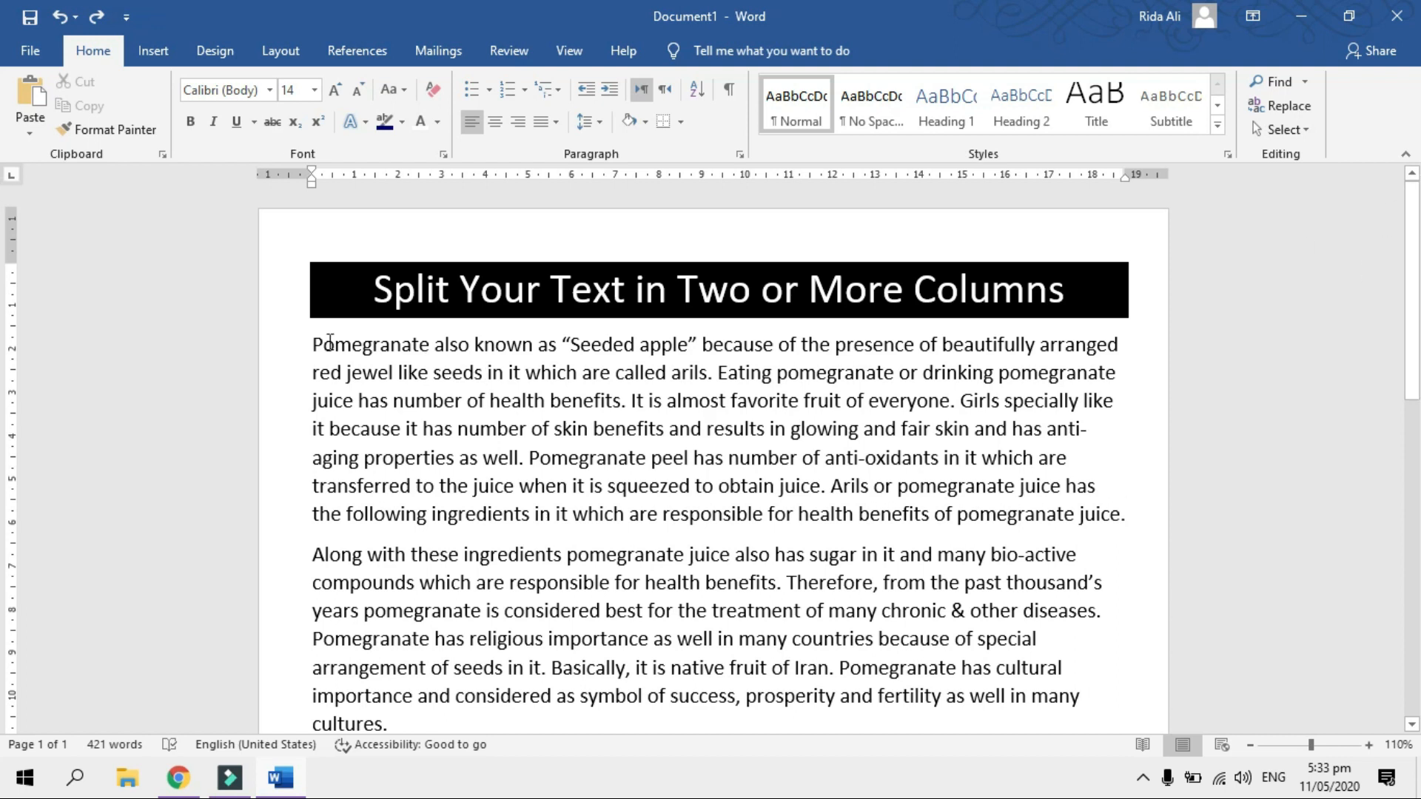
Select all the body paragraphs from the end of the text up to the first line, leaving out the heading
left_click_drag(312, 342, 915, 617)
left_click_drag(1073, 290, 373, 290)
left_click(676, 423)
left_click_drag(1412, 196, 1396, 525)
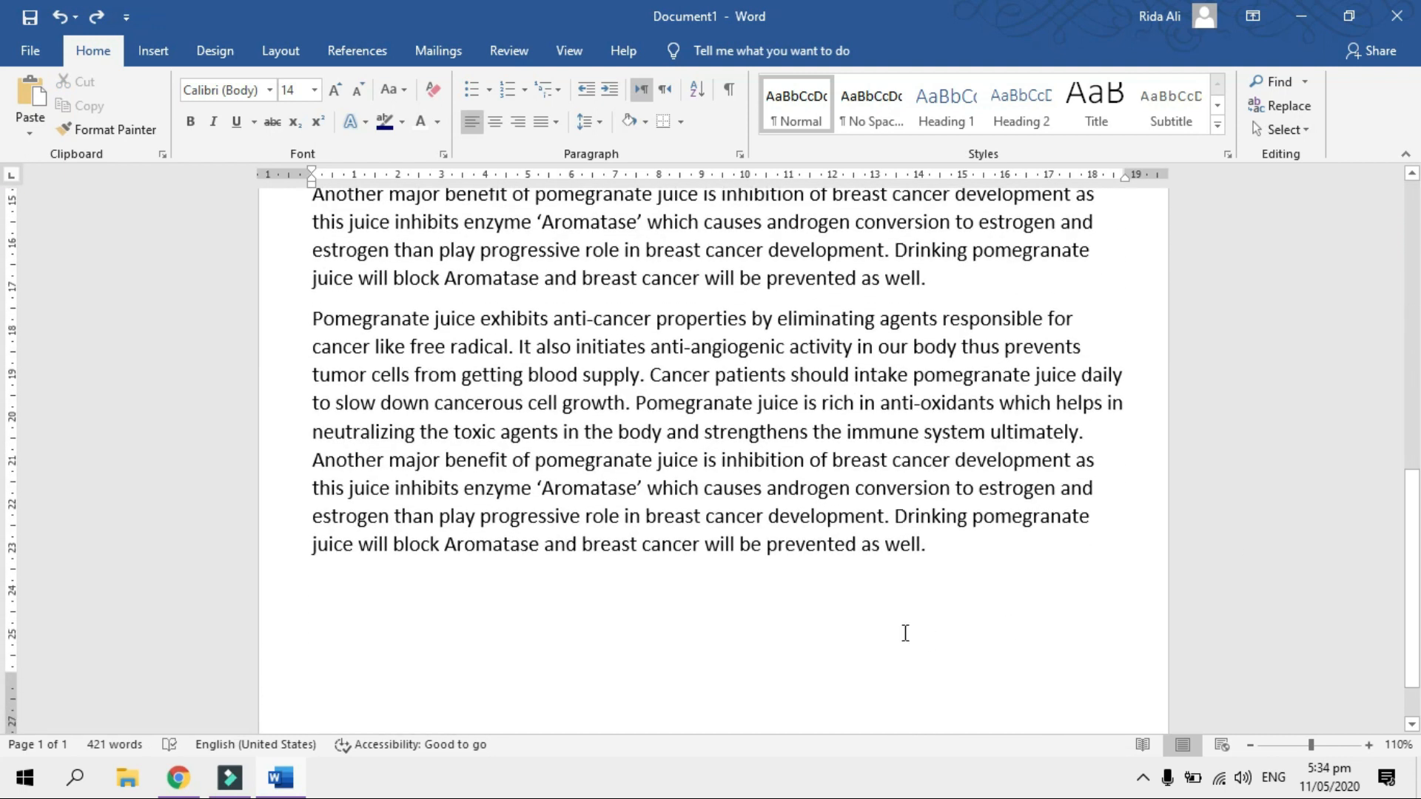
scroll(944, 554, "up", 1)
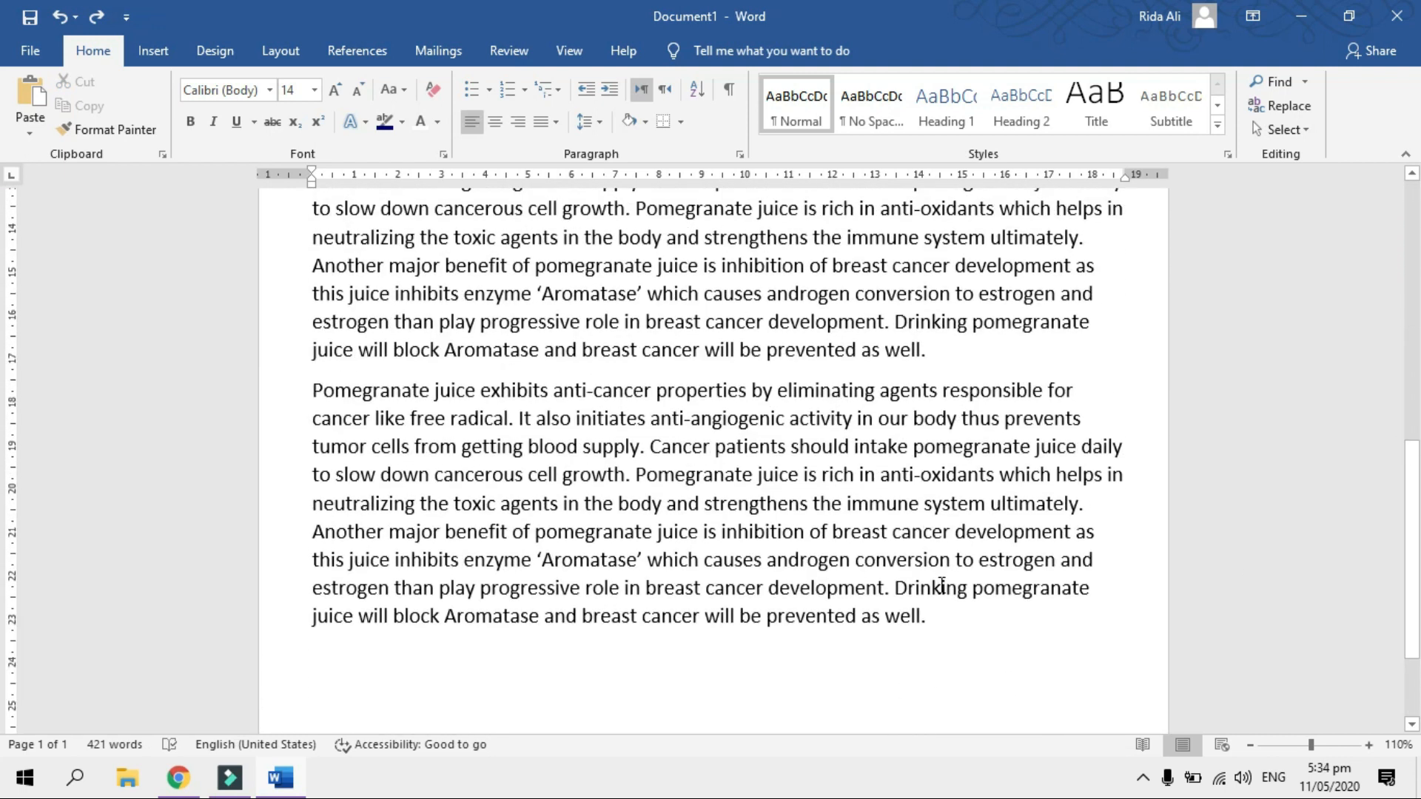
left_click_drag(945, 614, 314, 354)
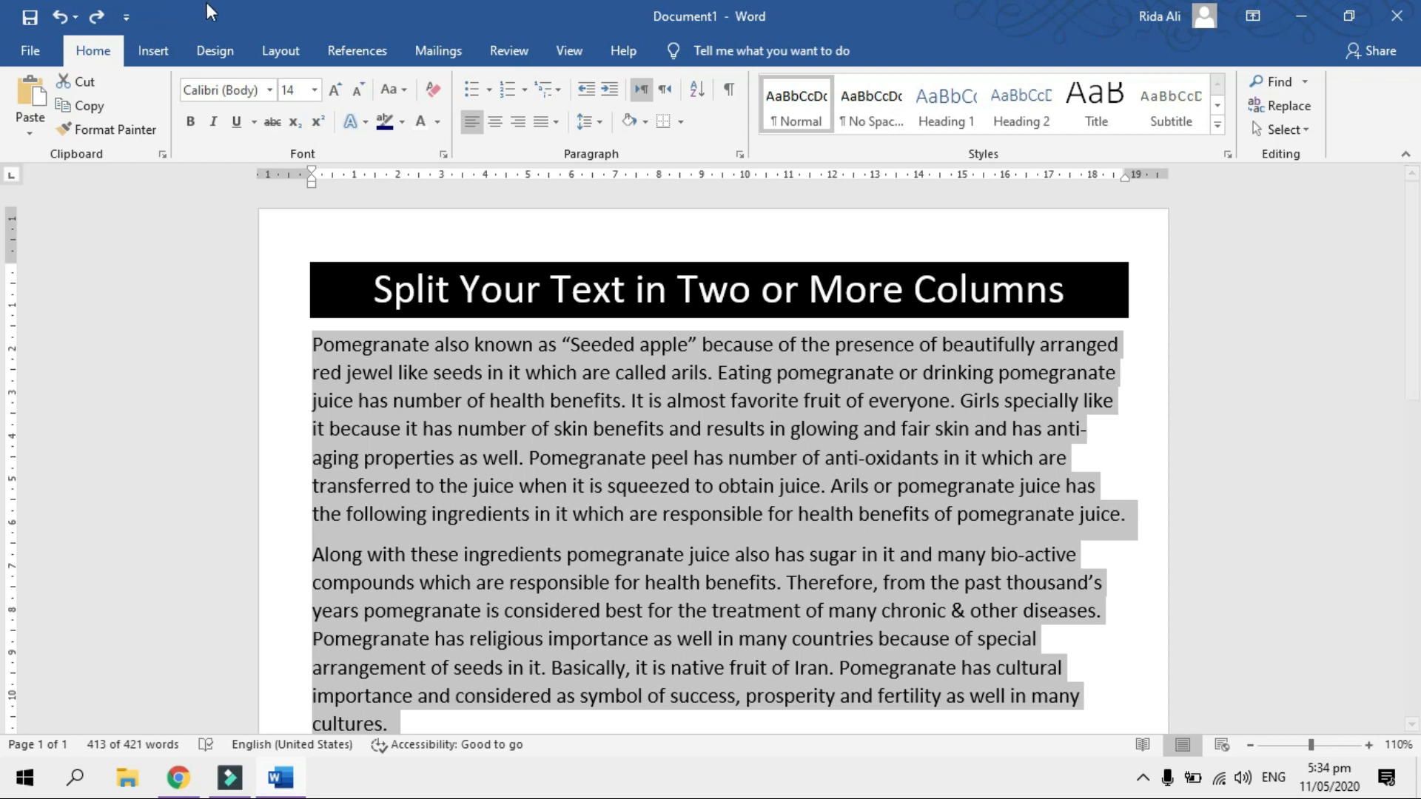
Split the selected body text into two equal columns, check the layout and undo it
left_click(279, 53)
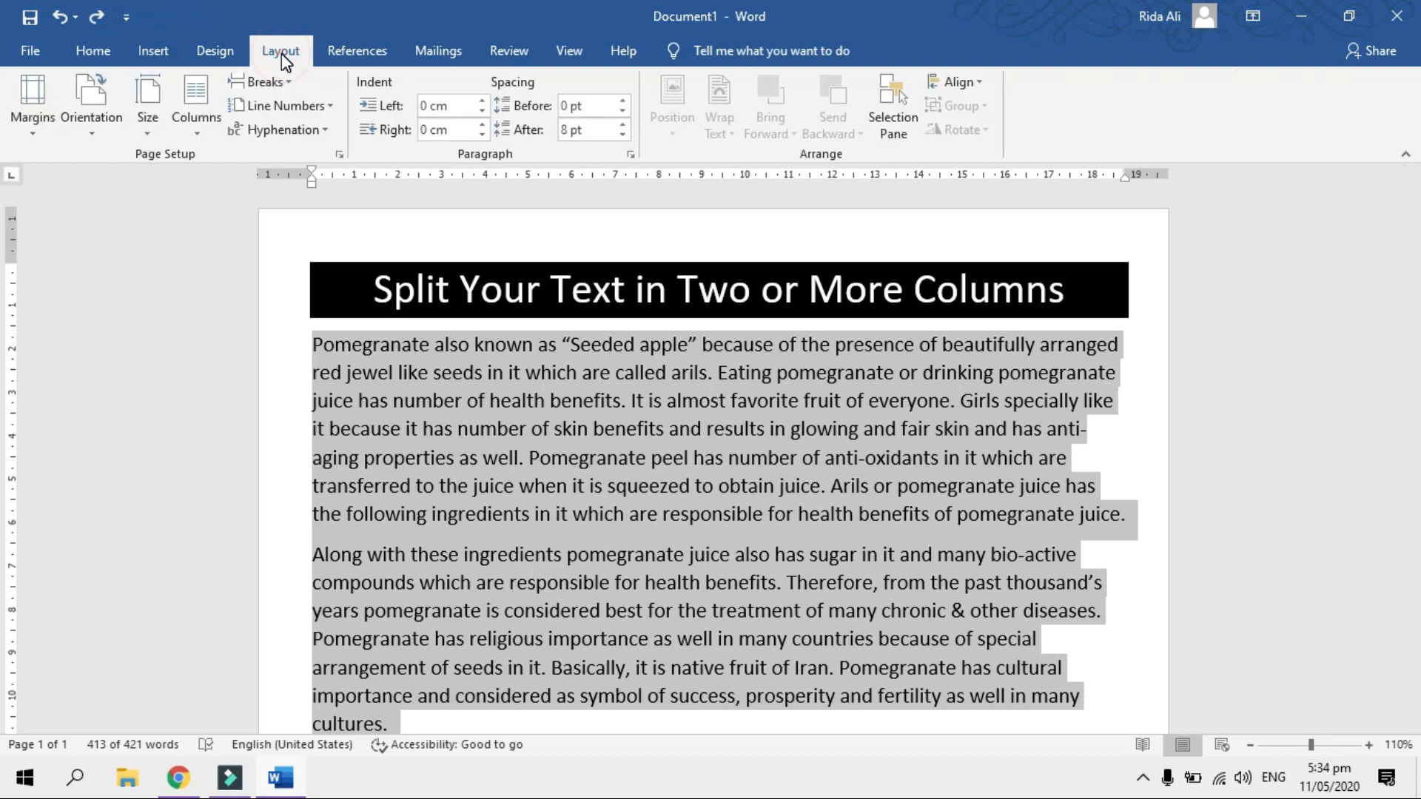
left_click(196, 114)
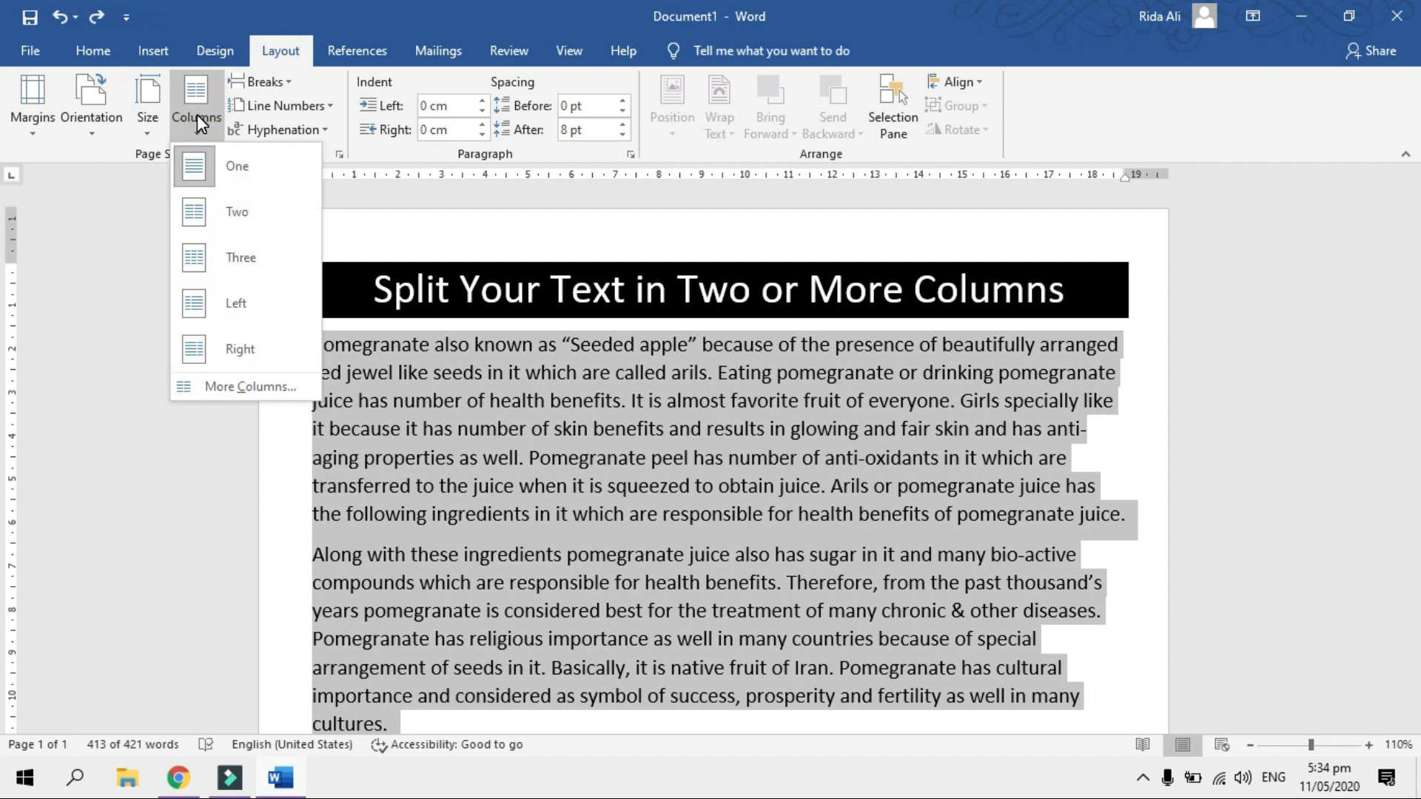
left_click(251, 213)
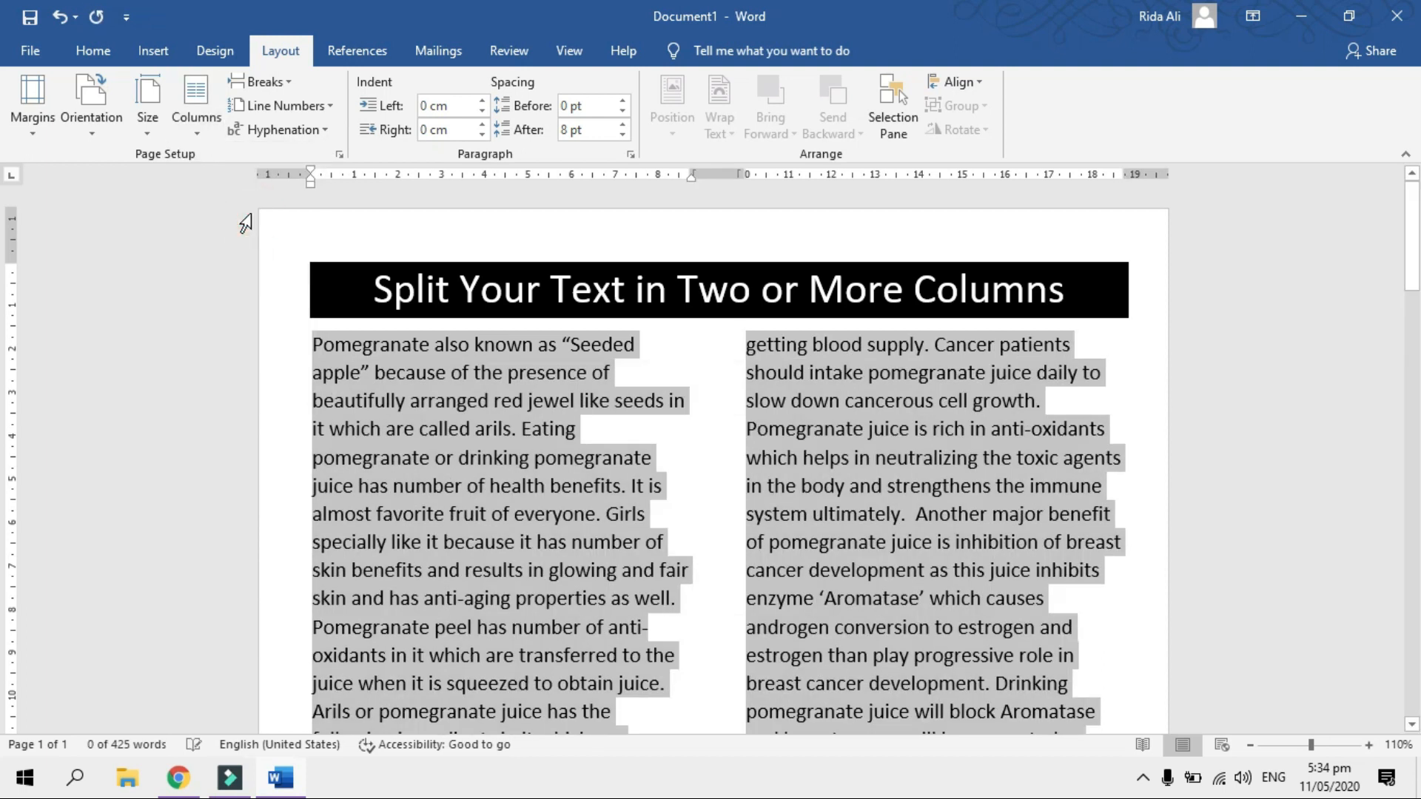
left_click(651, 461)
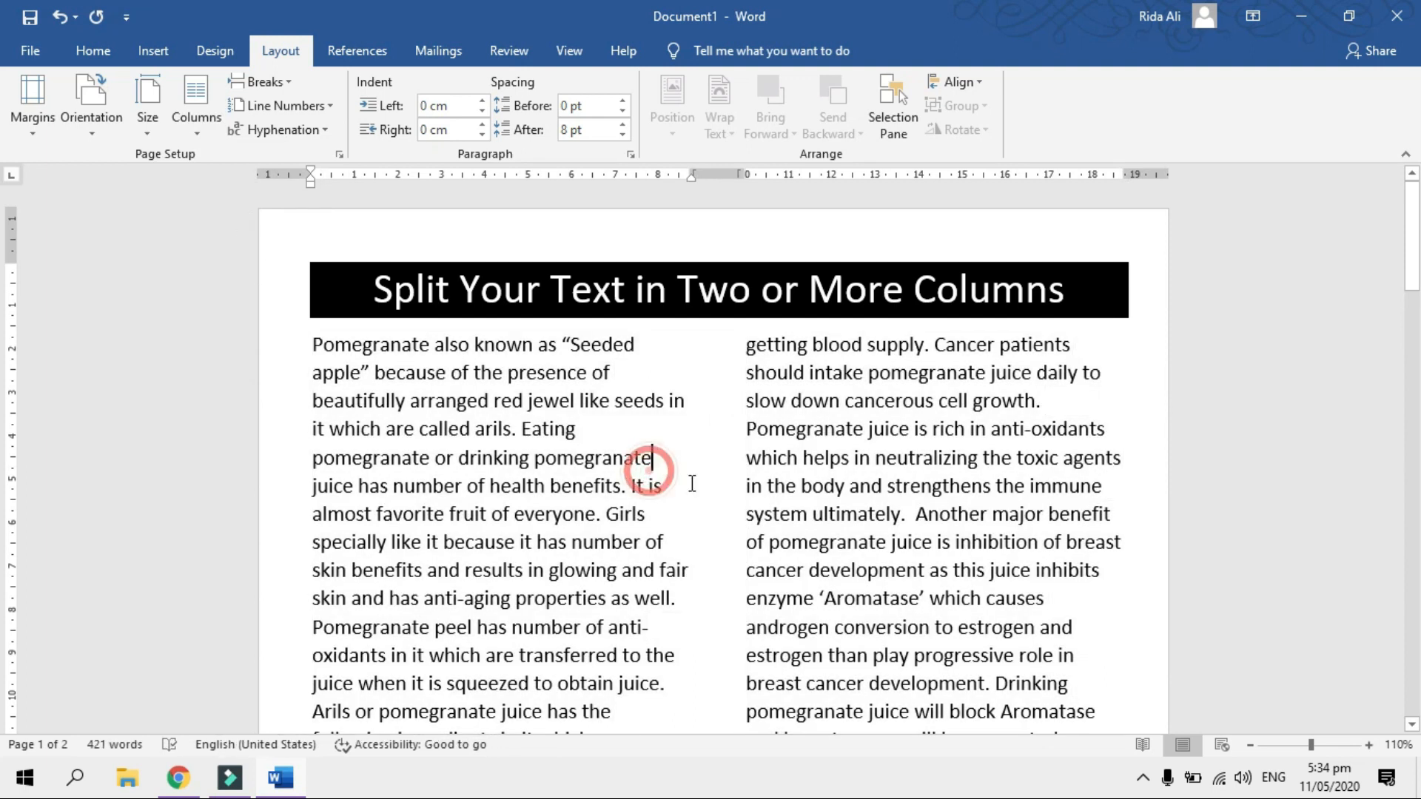
left_click(1411, 205)
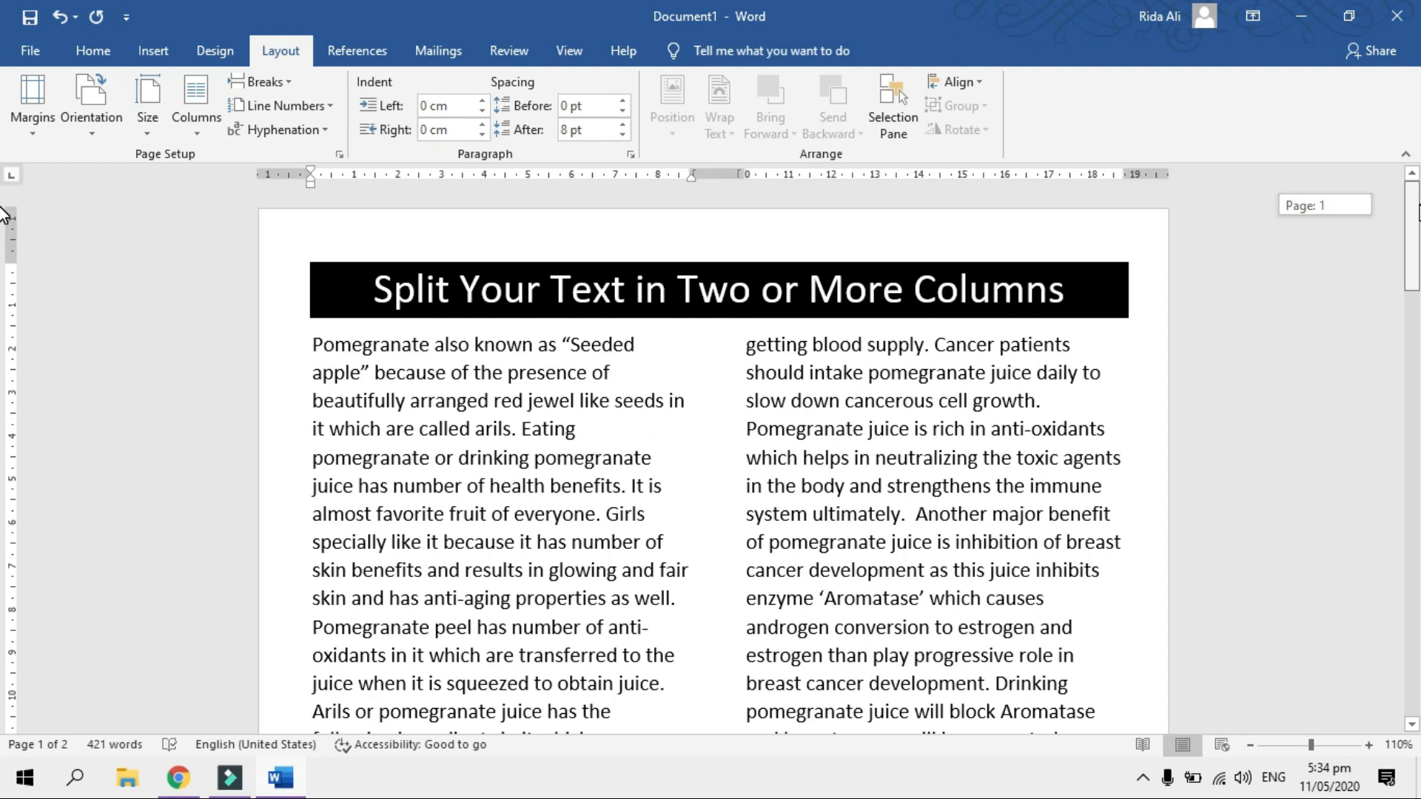
left_click_drag(1417, 212, 1417, 177)
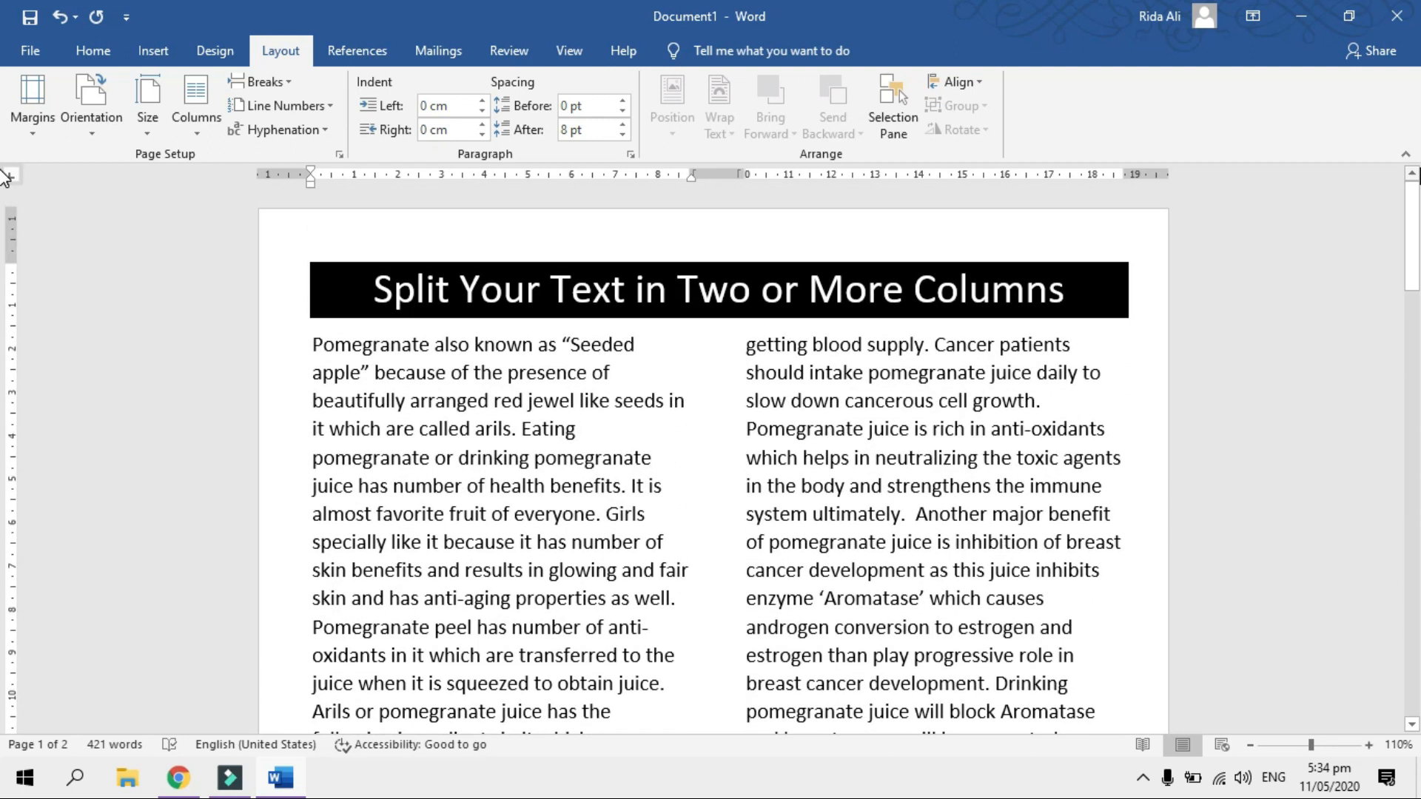
key("ctrl+z")
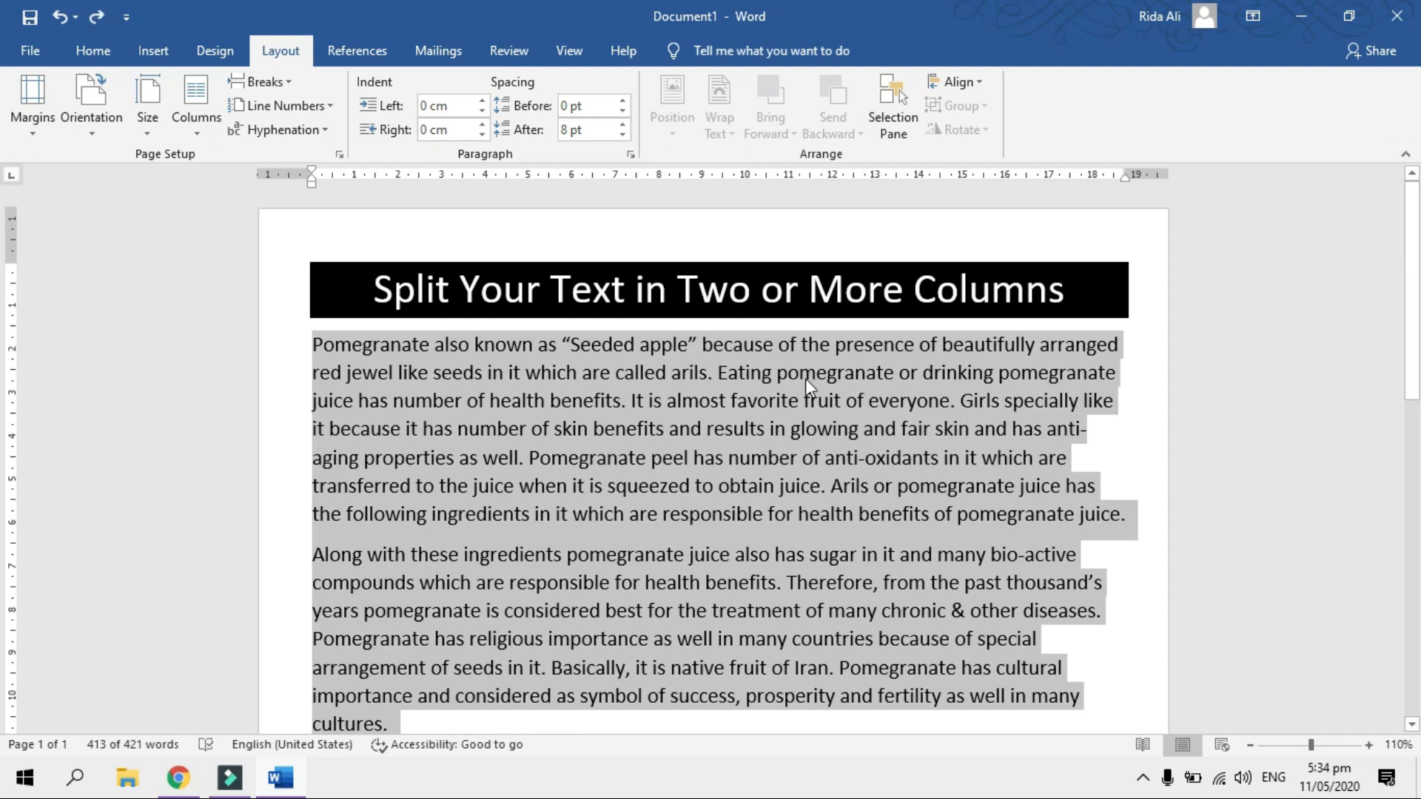
Split the selected body text into three columns, look over the result and undo it
left_click(208, 110)
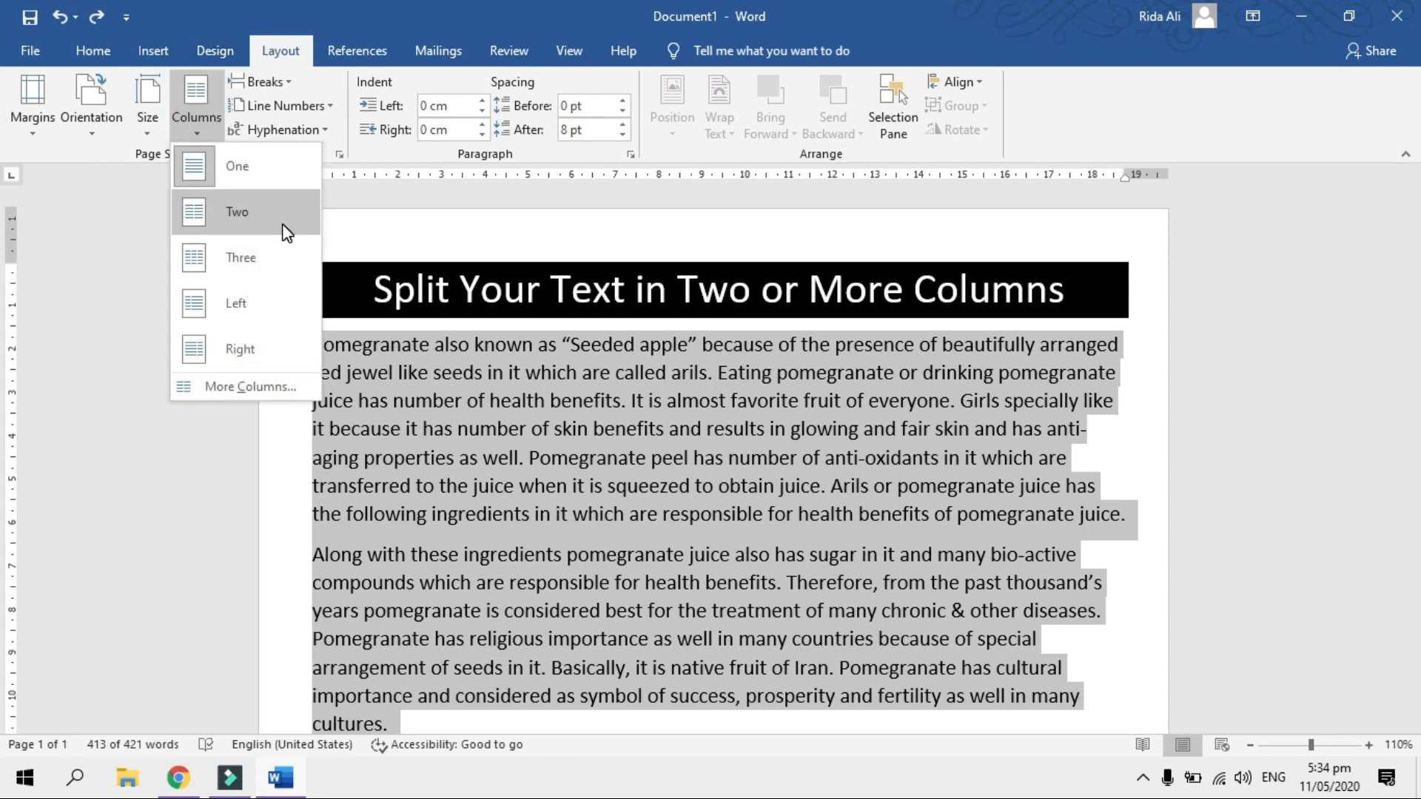
left_click(281, 280)
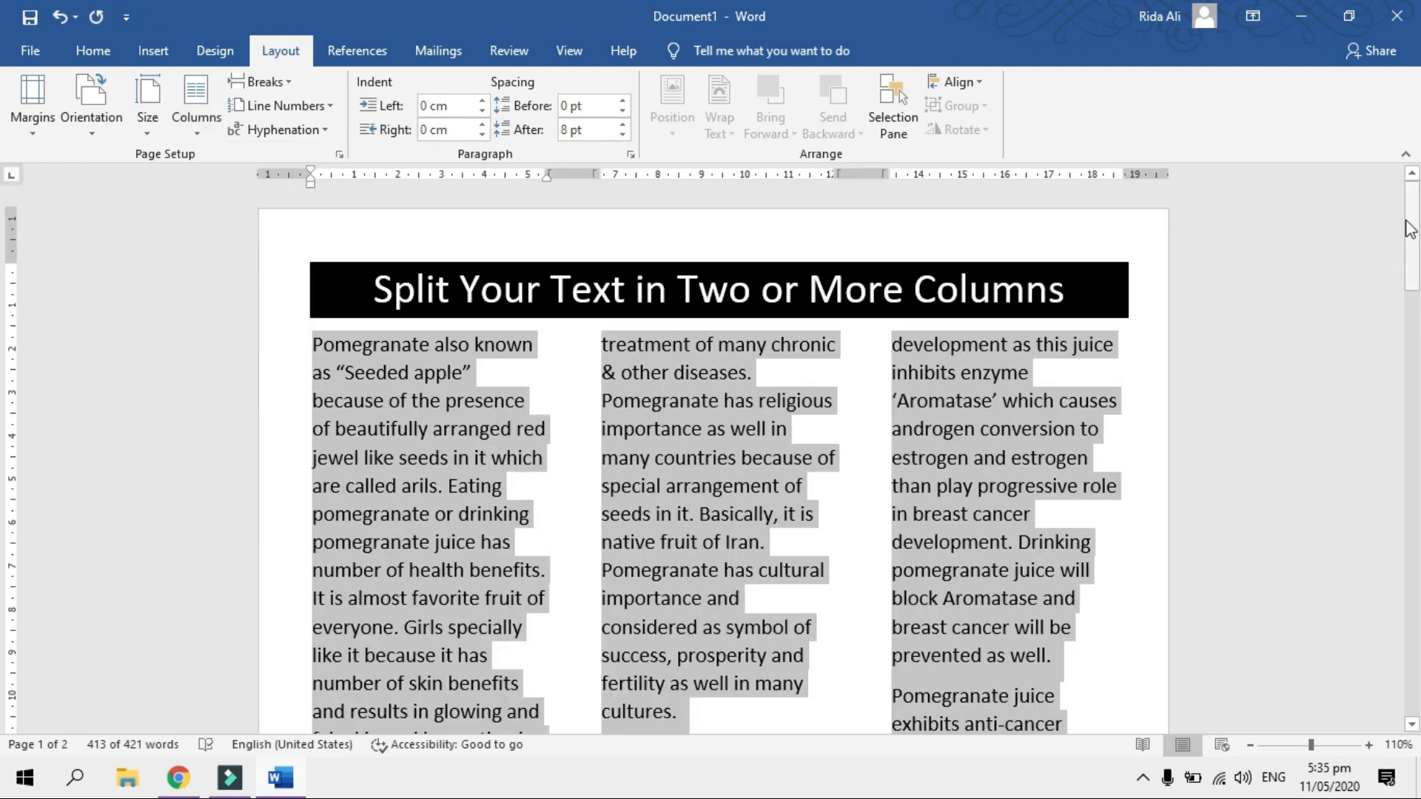
scroll(1413, 212, "down", 2)
left_click(1221, 374)
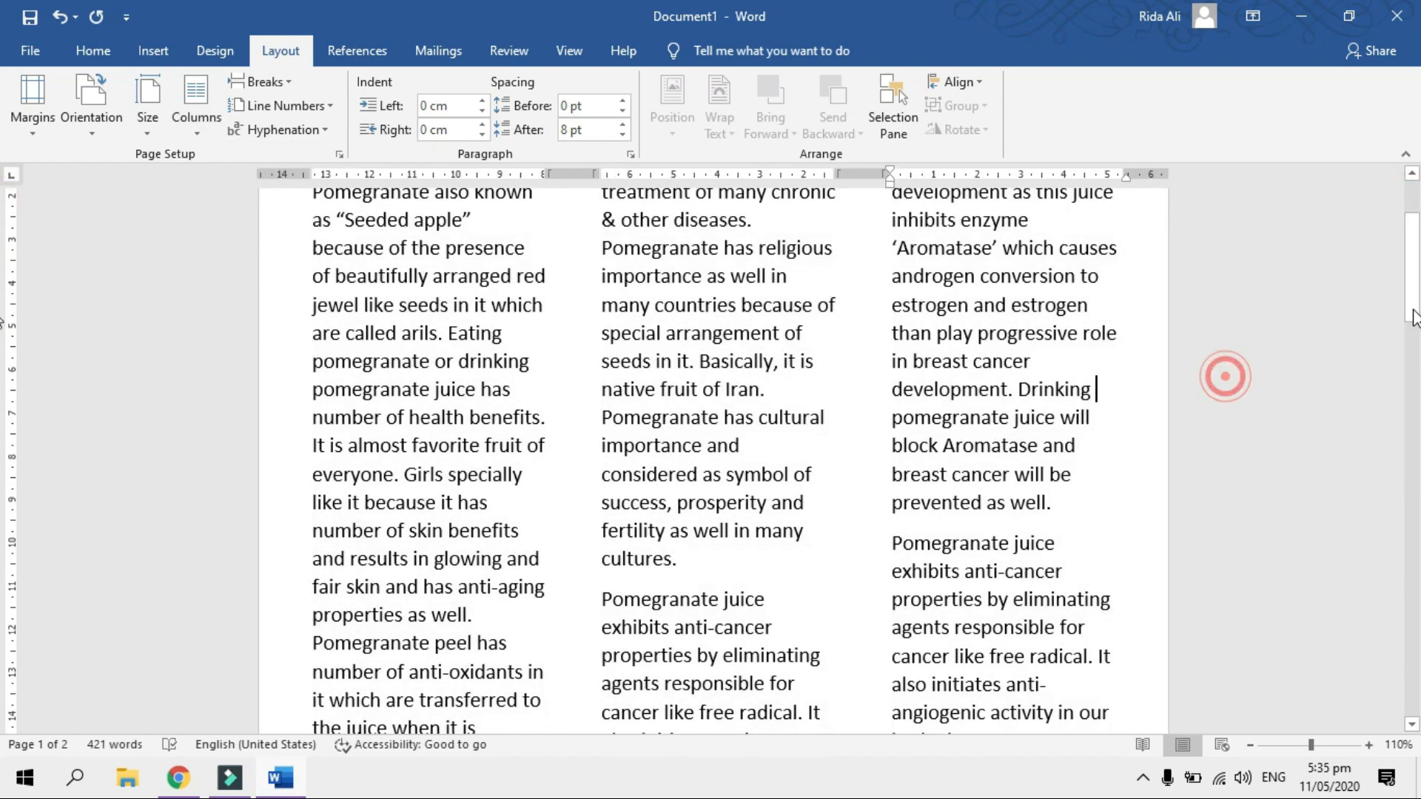
left_click_drag(1414, 280, 1417, 237)
key("ctrl+z")
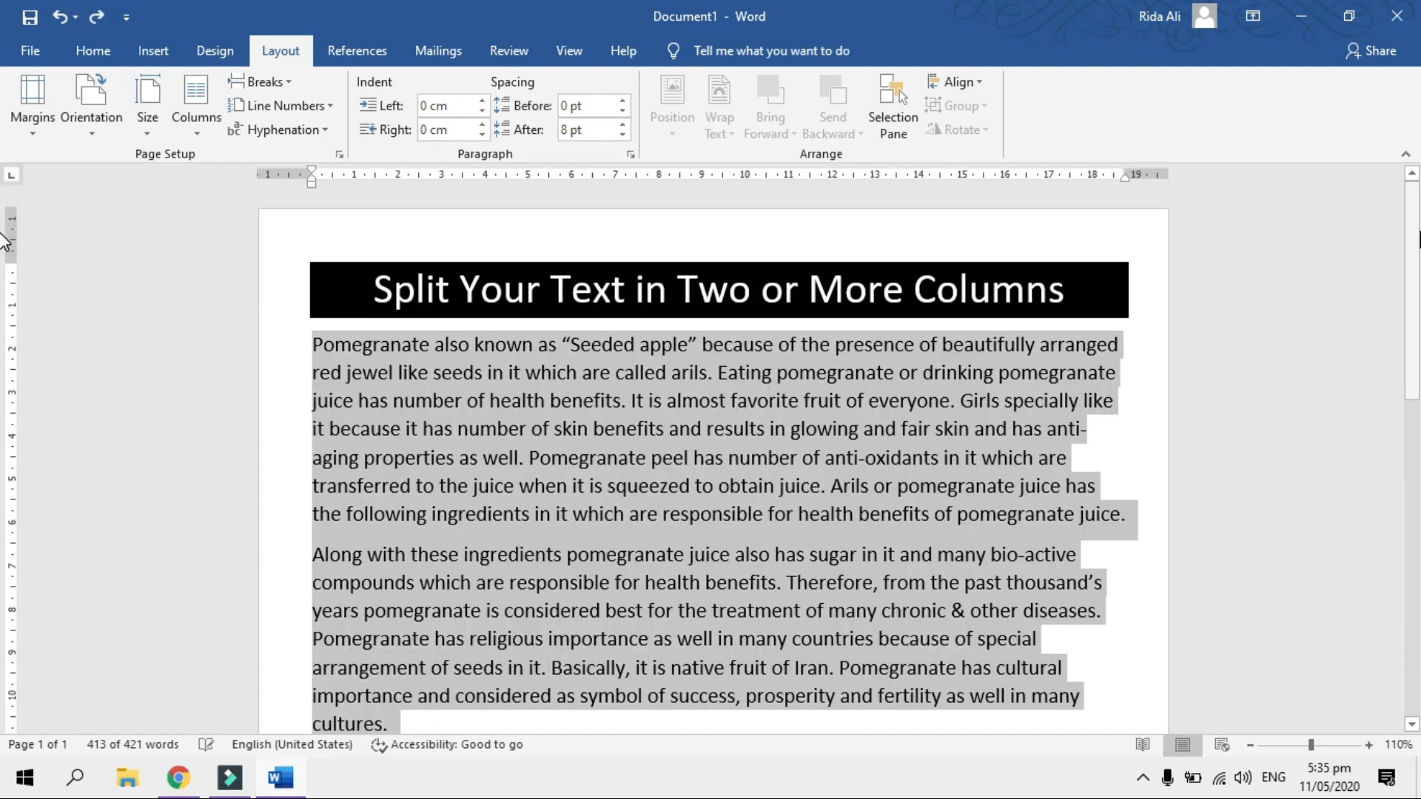
Apply the Left column preset to the selected body text, review the layout and undo it
left_click(149, 104)
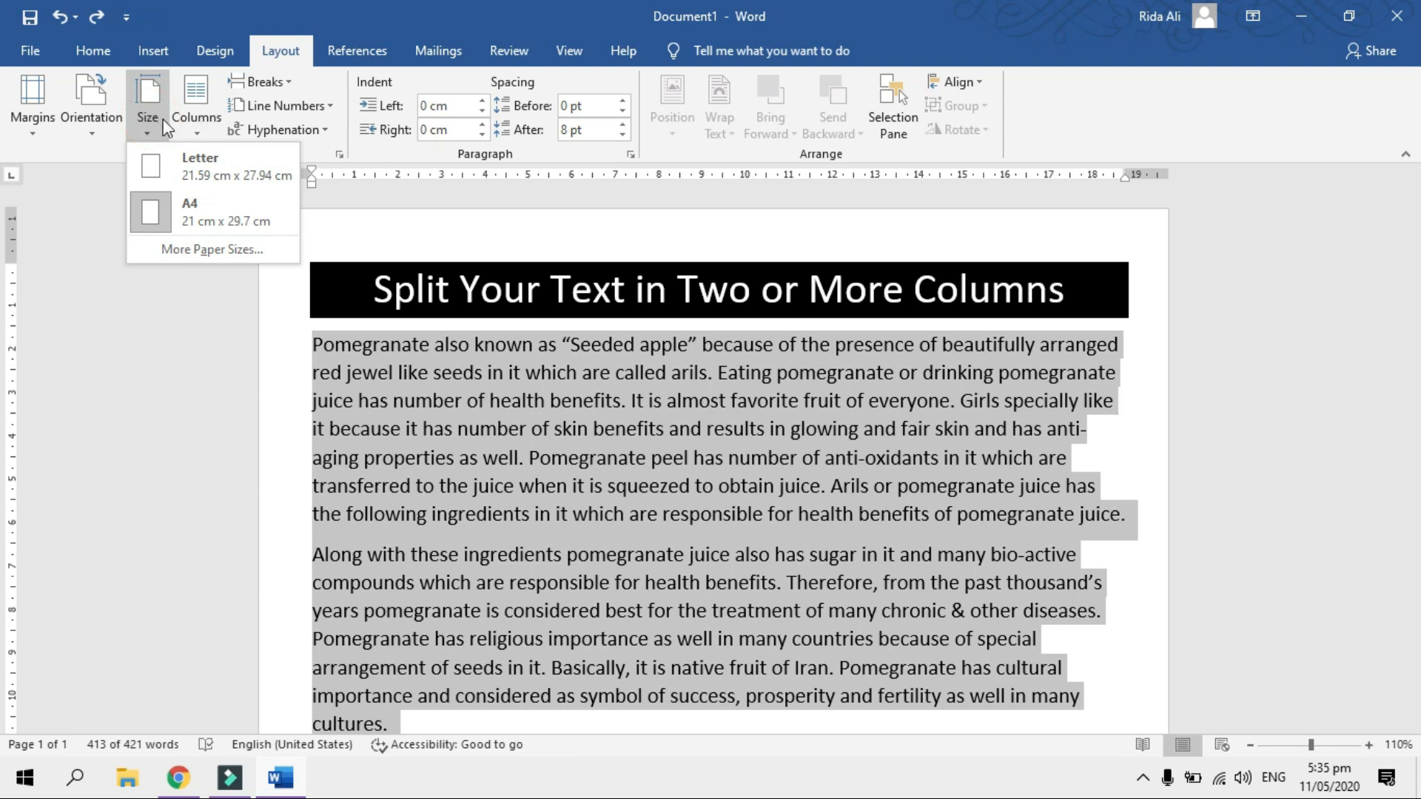
left_click(207, 117)
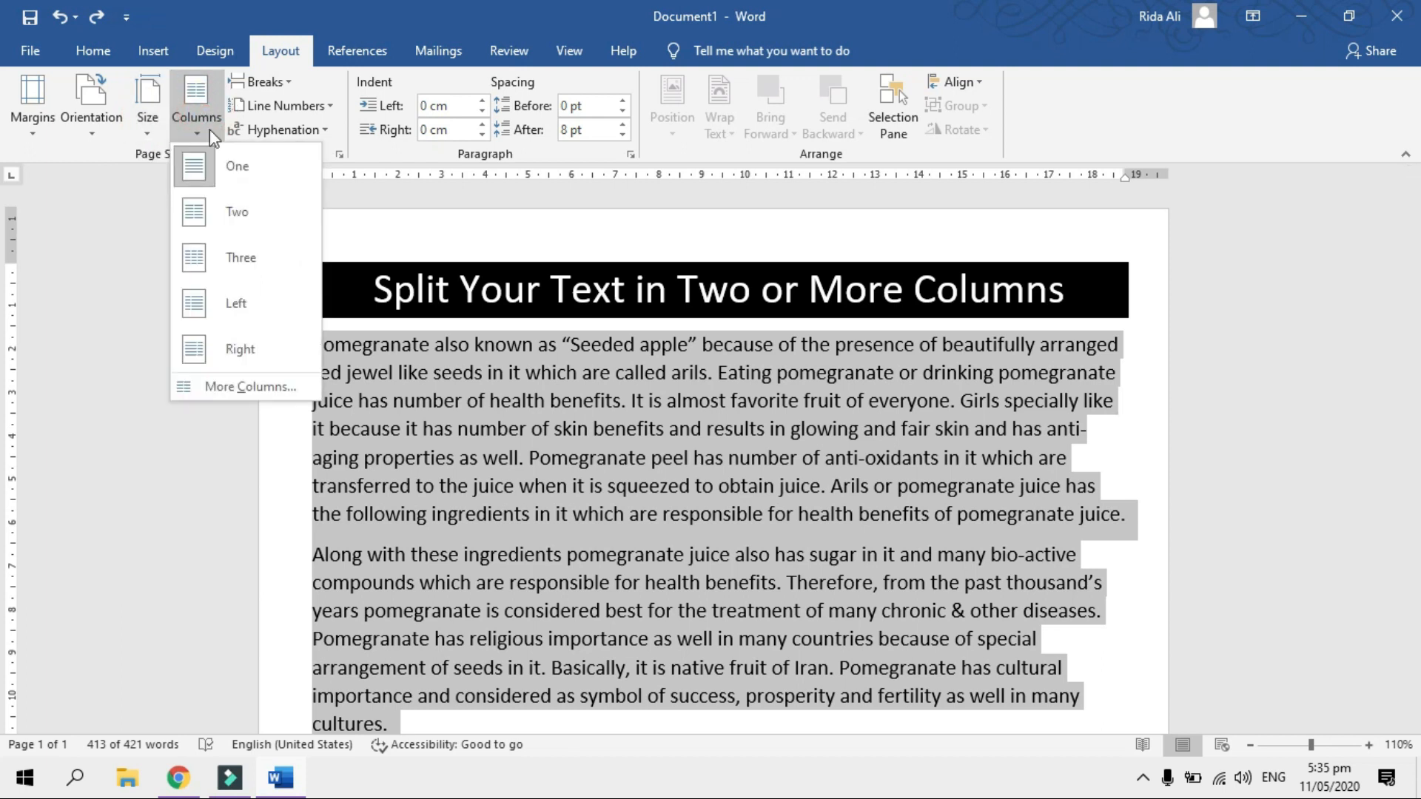
left_click(259, 305)
left_click(575, 413)
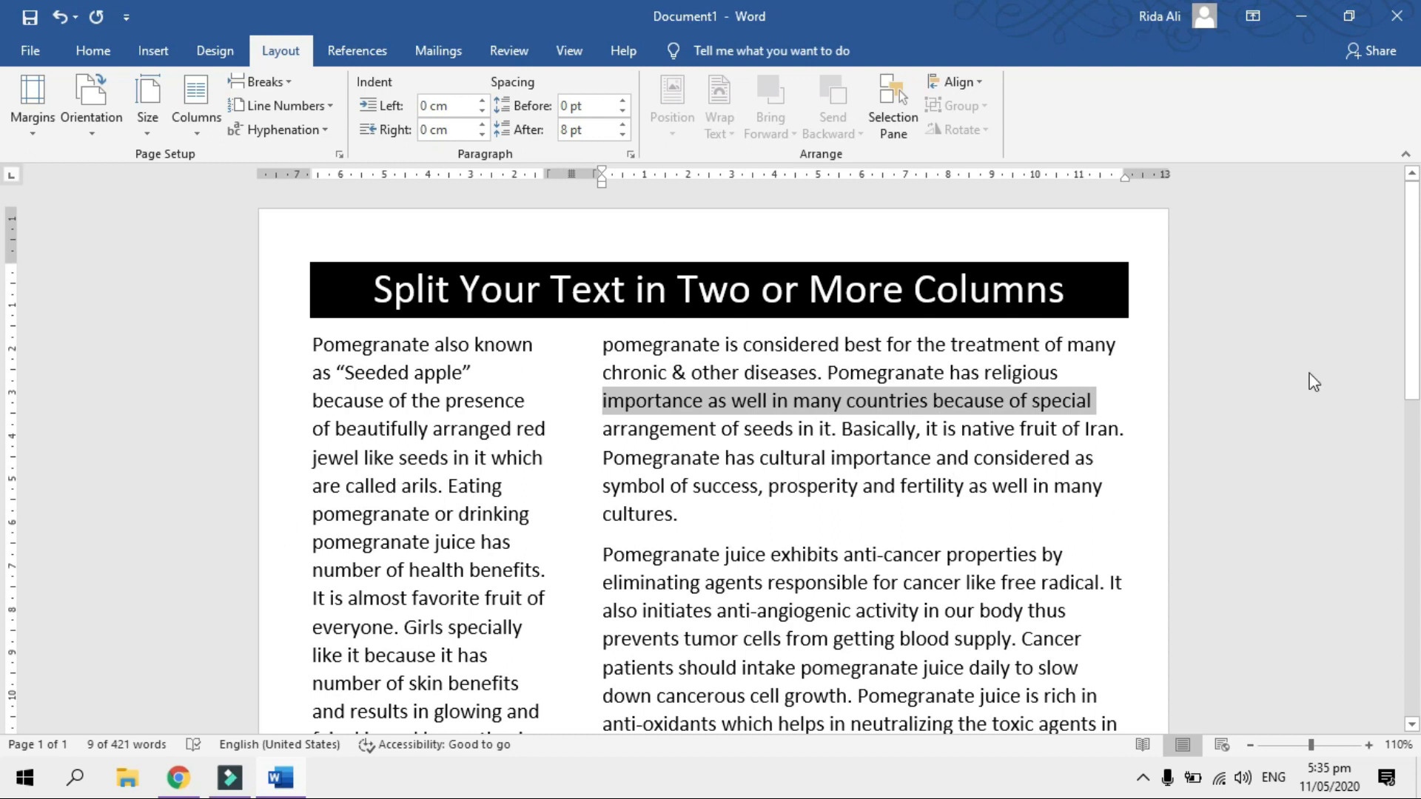
left_click_drag(1411, 207, 1416, 329)
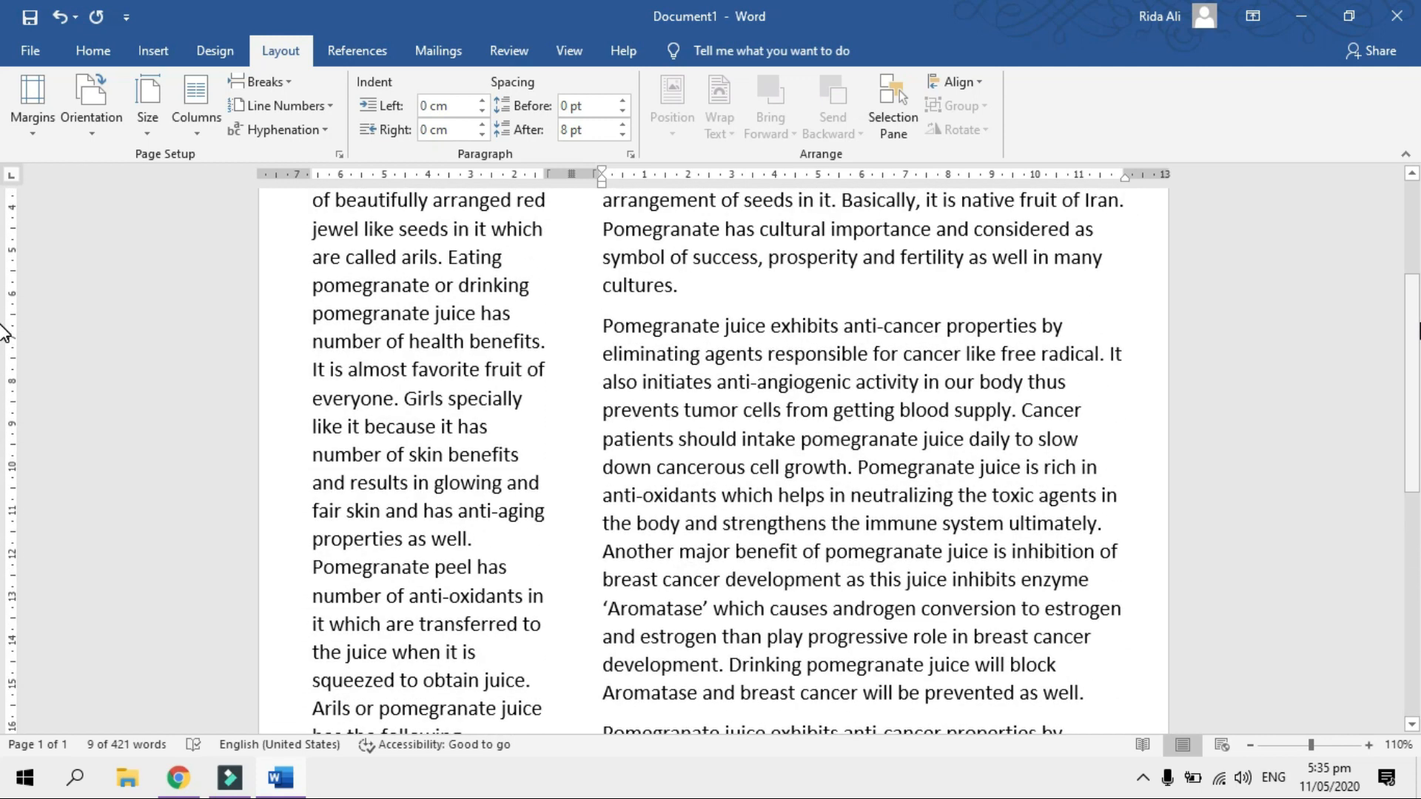
key("ctrl+z")
scroll(1413, 309, "up", 1)
scroll(1413, 309, "up", 3)
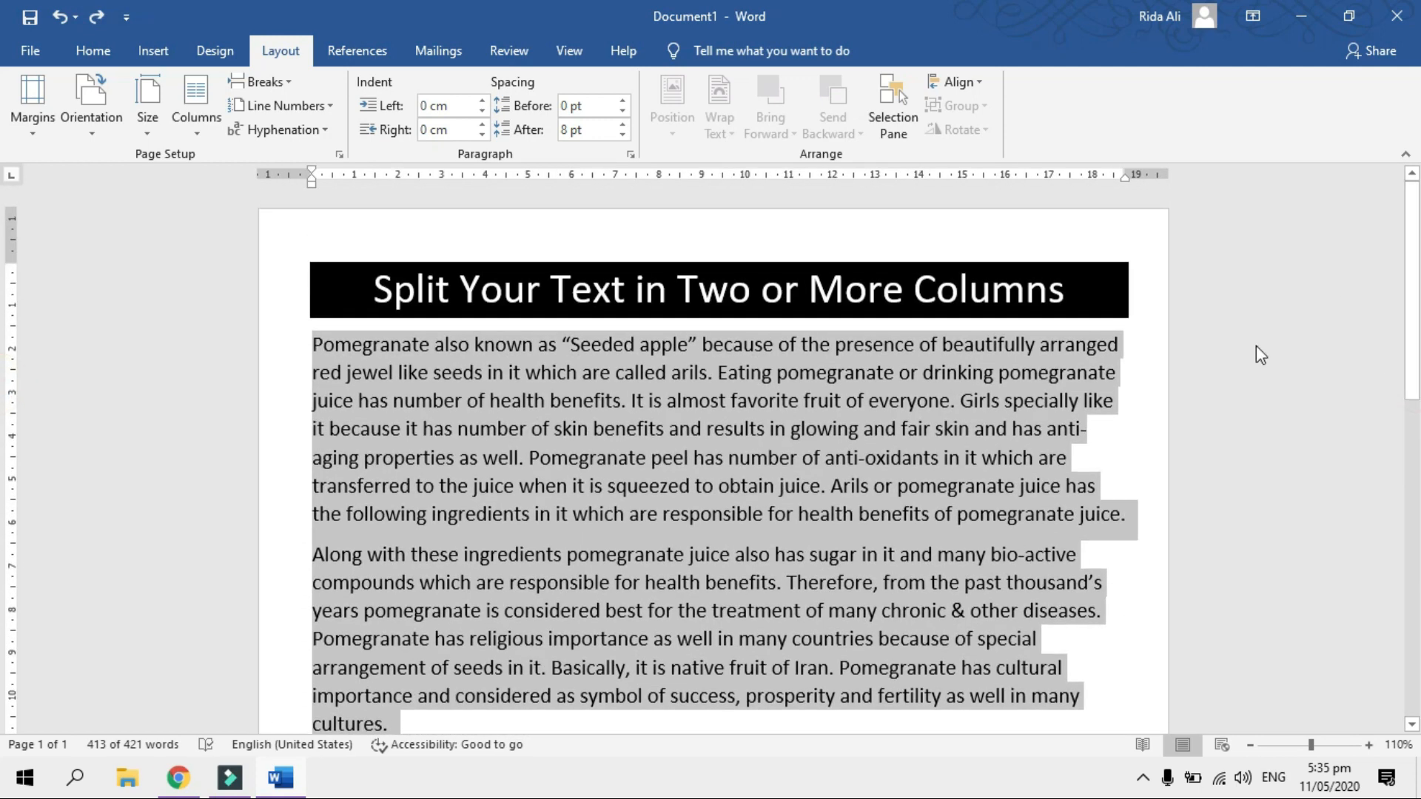
Apply the Right column preset to the selected body text and undo it after viewing
left_click(210, 118)
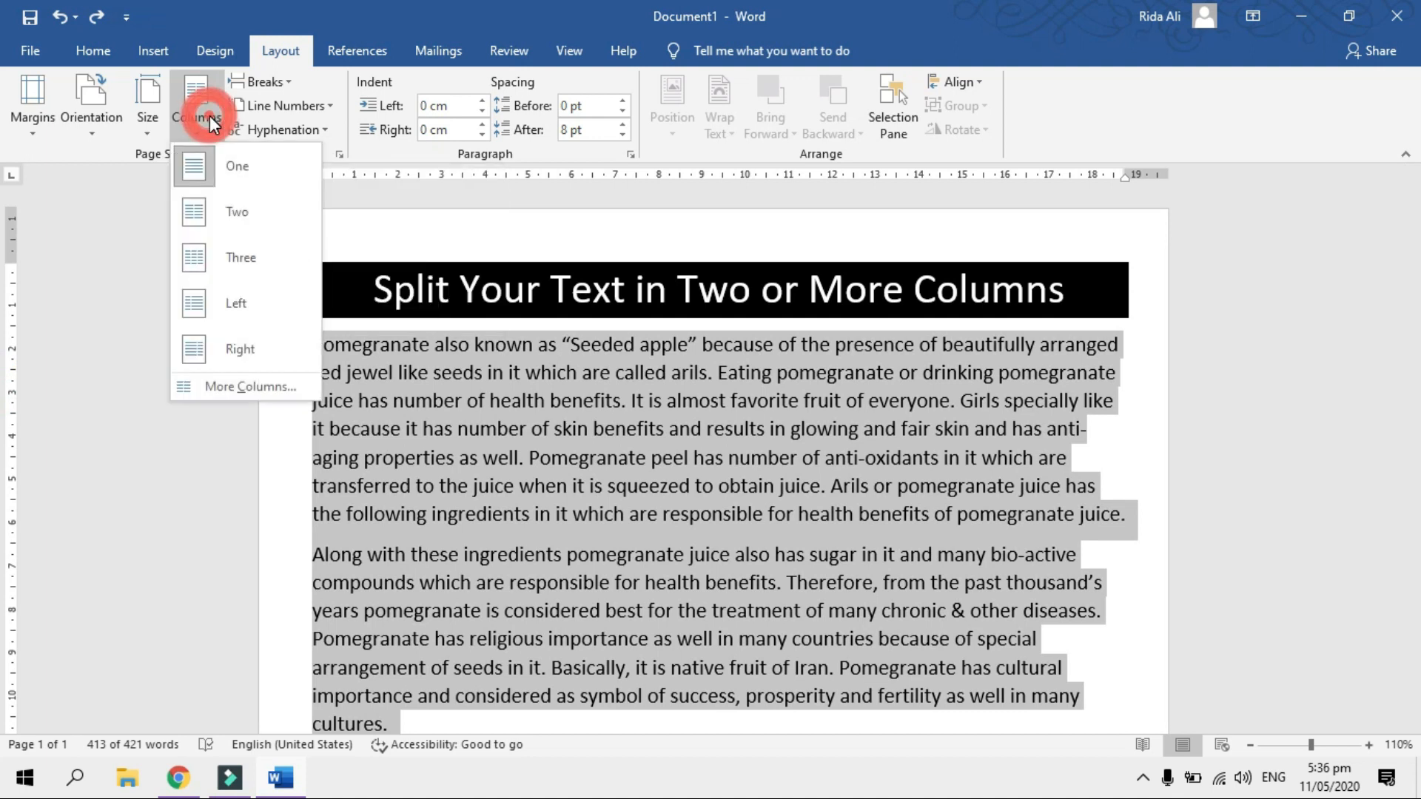
left_click(288, 367)
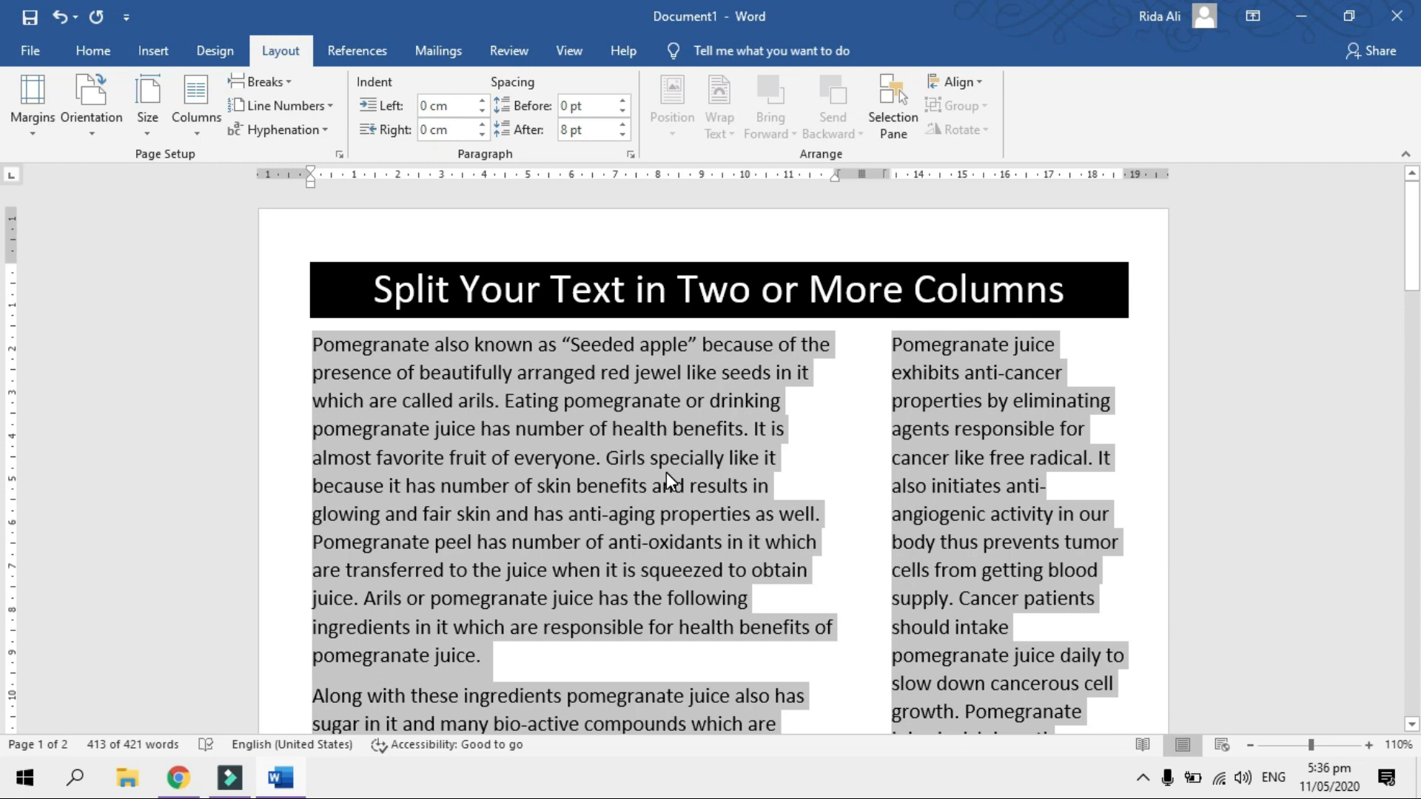
left_click(728, 429)
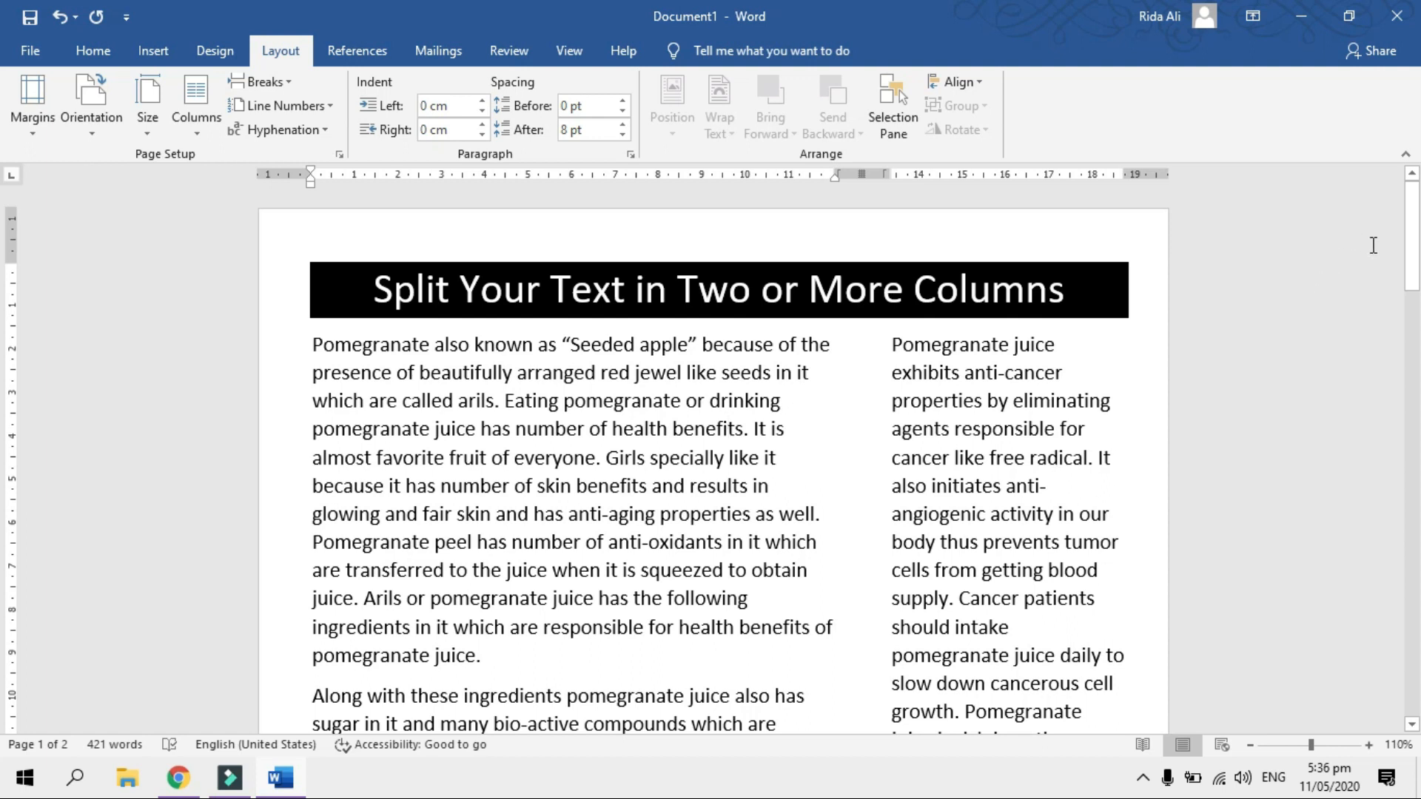
mouse_move(1413, 220)
left_mouse_down()
mouse_move(1412, 333)
mouse_move(1410, 227)
left_mouse_up()
key("ctrl+z")
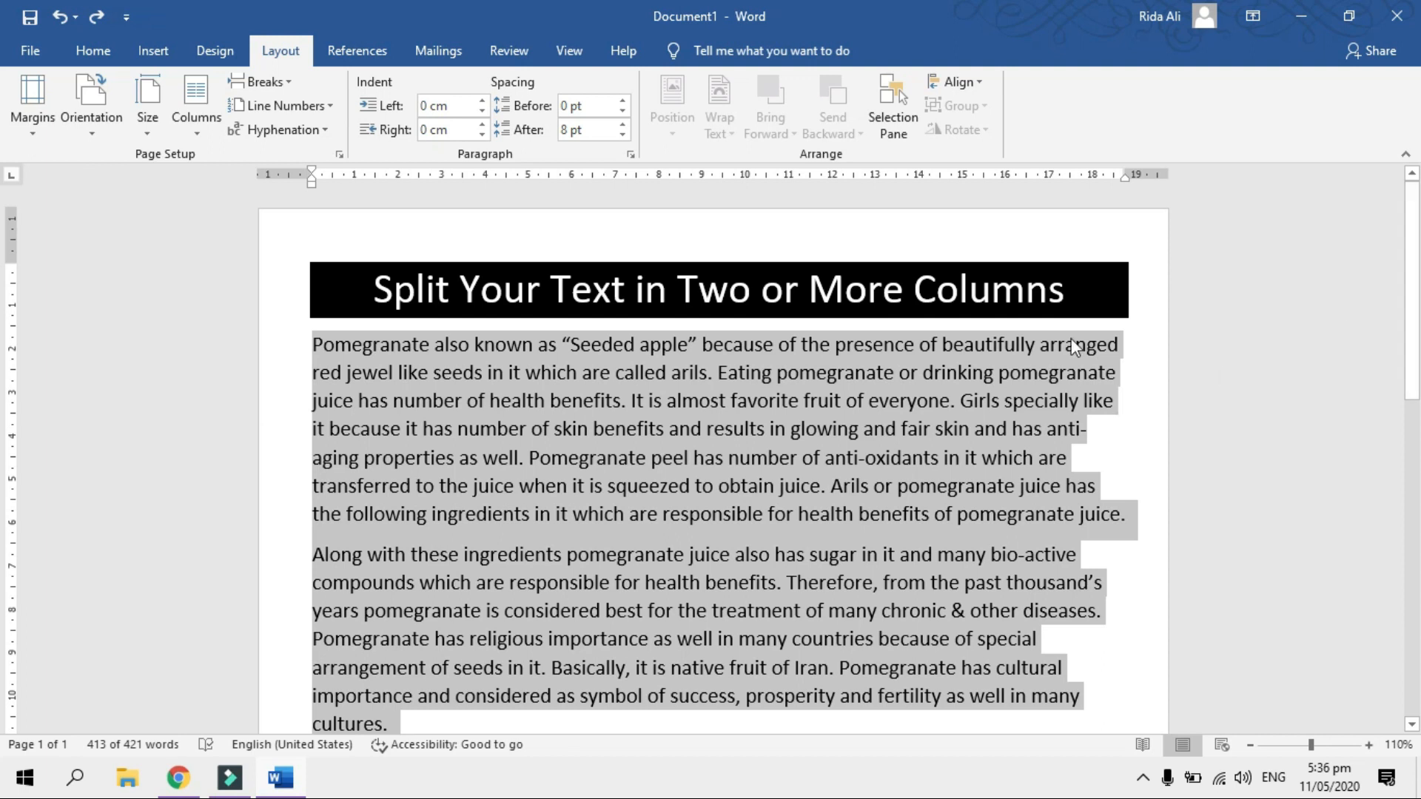
Apply a custom layout of 6 equal-width columns to the selected body text and undo it after viewing
left_click(207, 127)
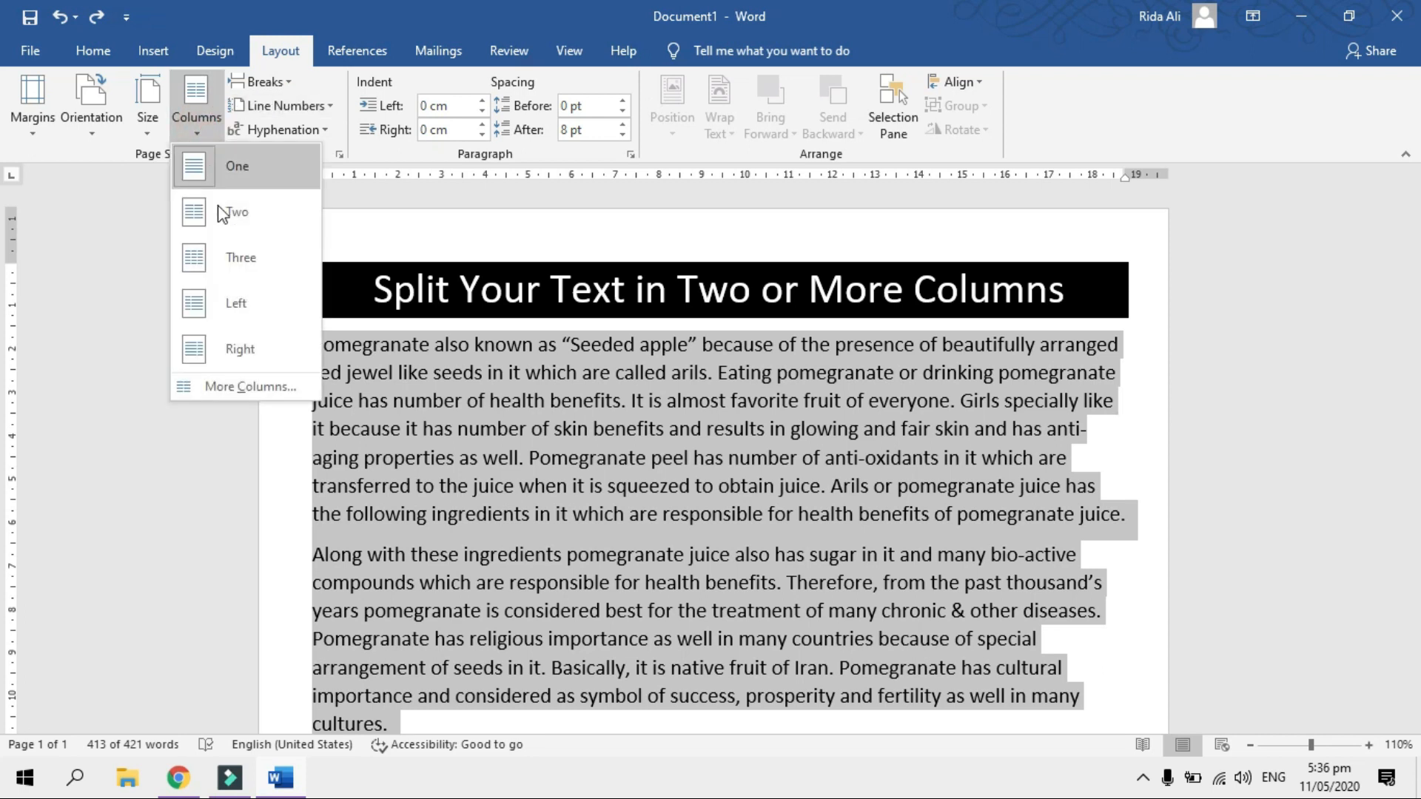
left_click(276, 393)
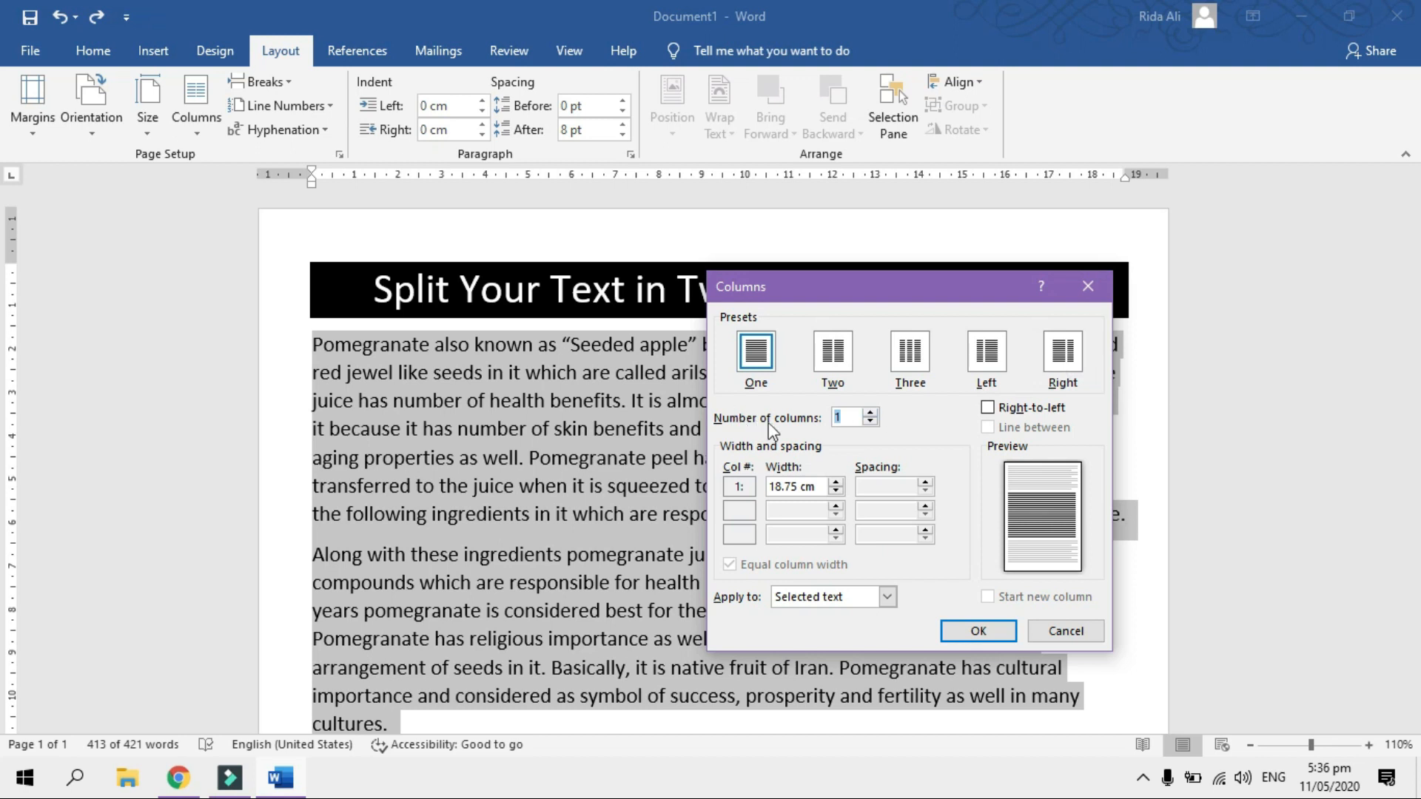
left_click(870, 413)
left_click(870, 413)
left_click(870, 413)
left_click(870, 413)
left_click(870, 413)
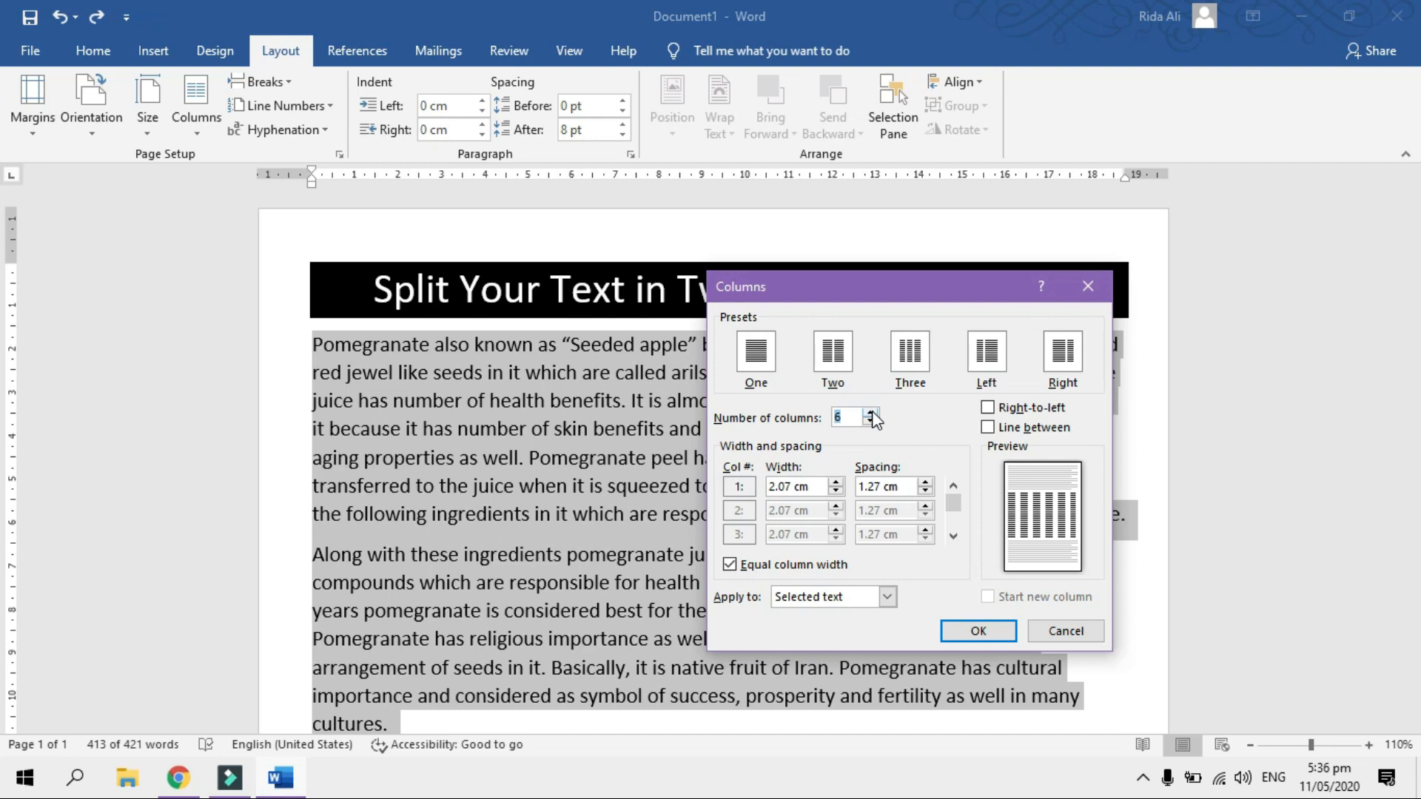
left_click(978, 631)
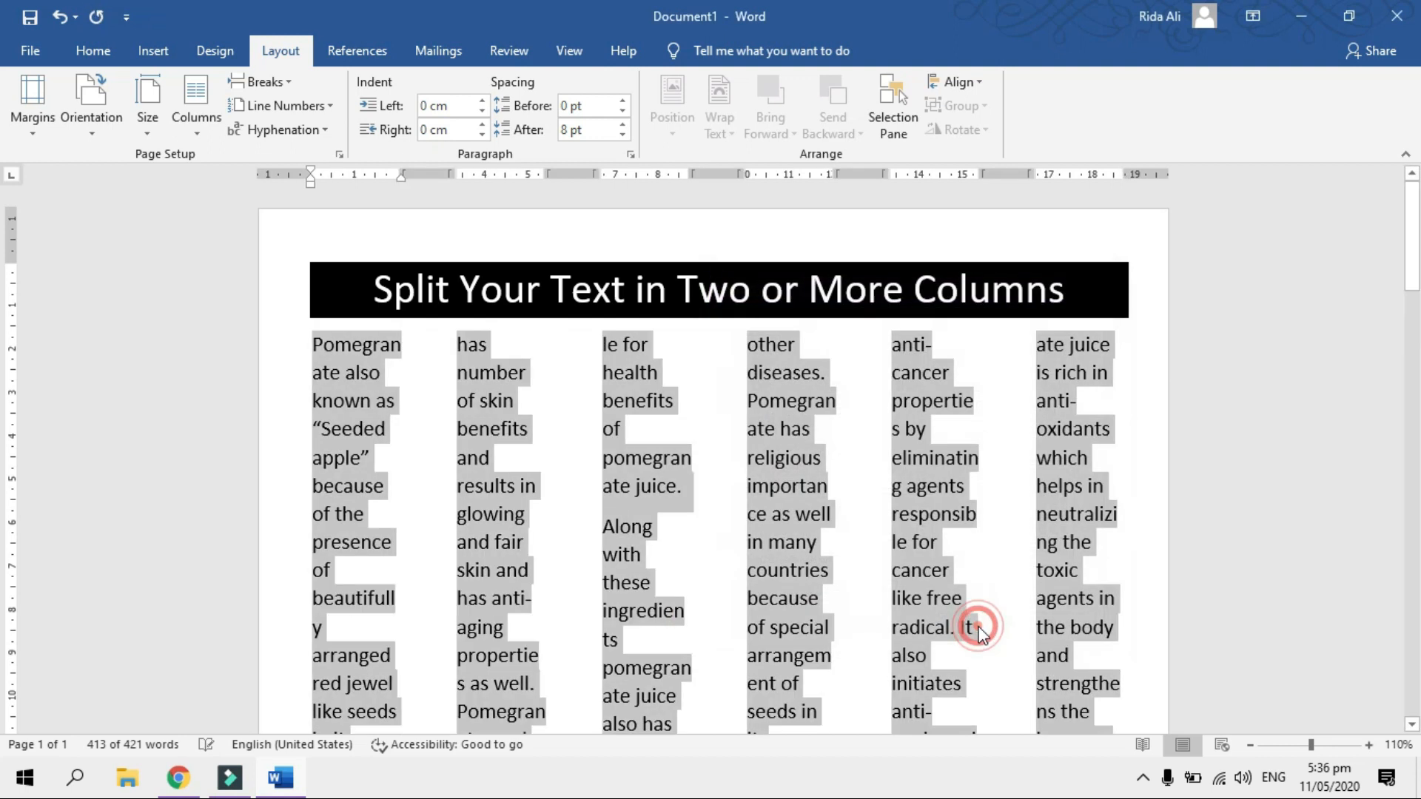
left_click(995, 490)
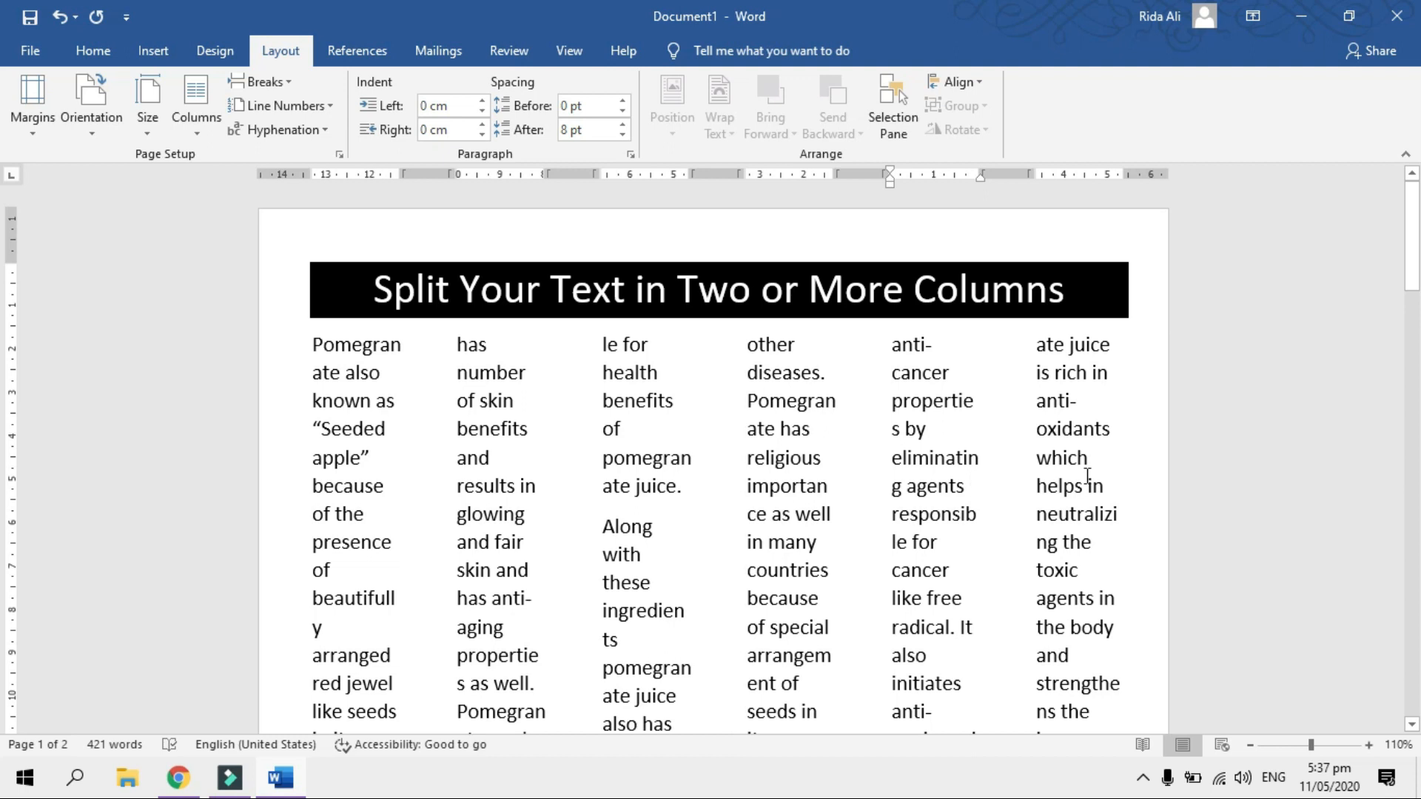
key("ctrl+z")
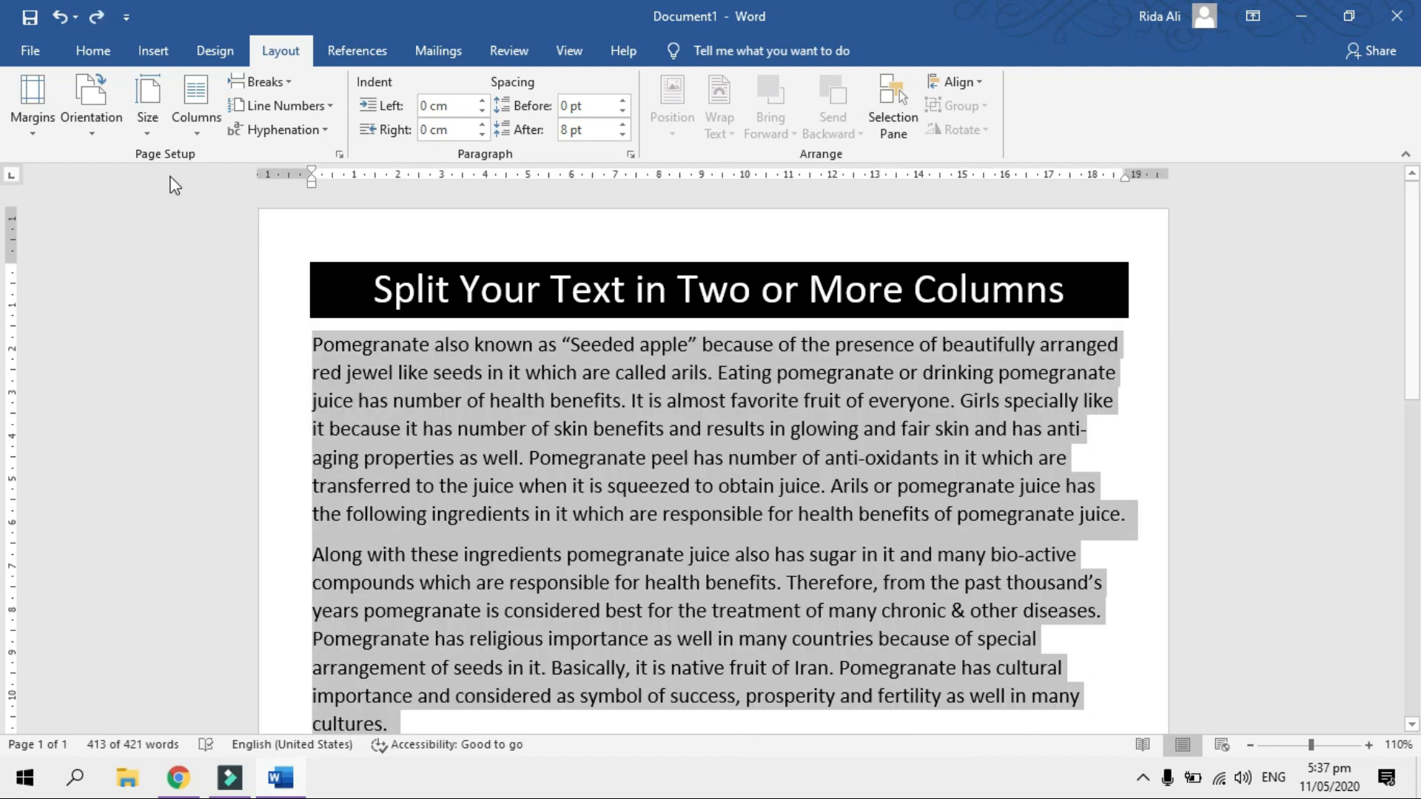
Open the custom column settings for the selected body text and set the number of columns to 4
left_click(192, 122)
left_click(237, 380)
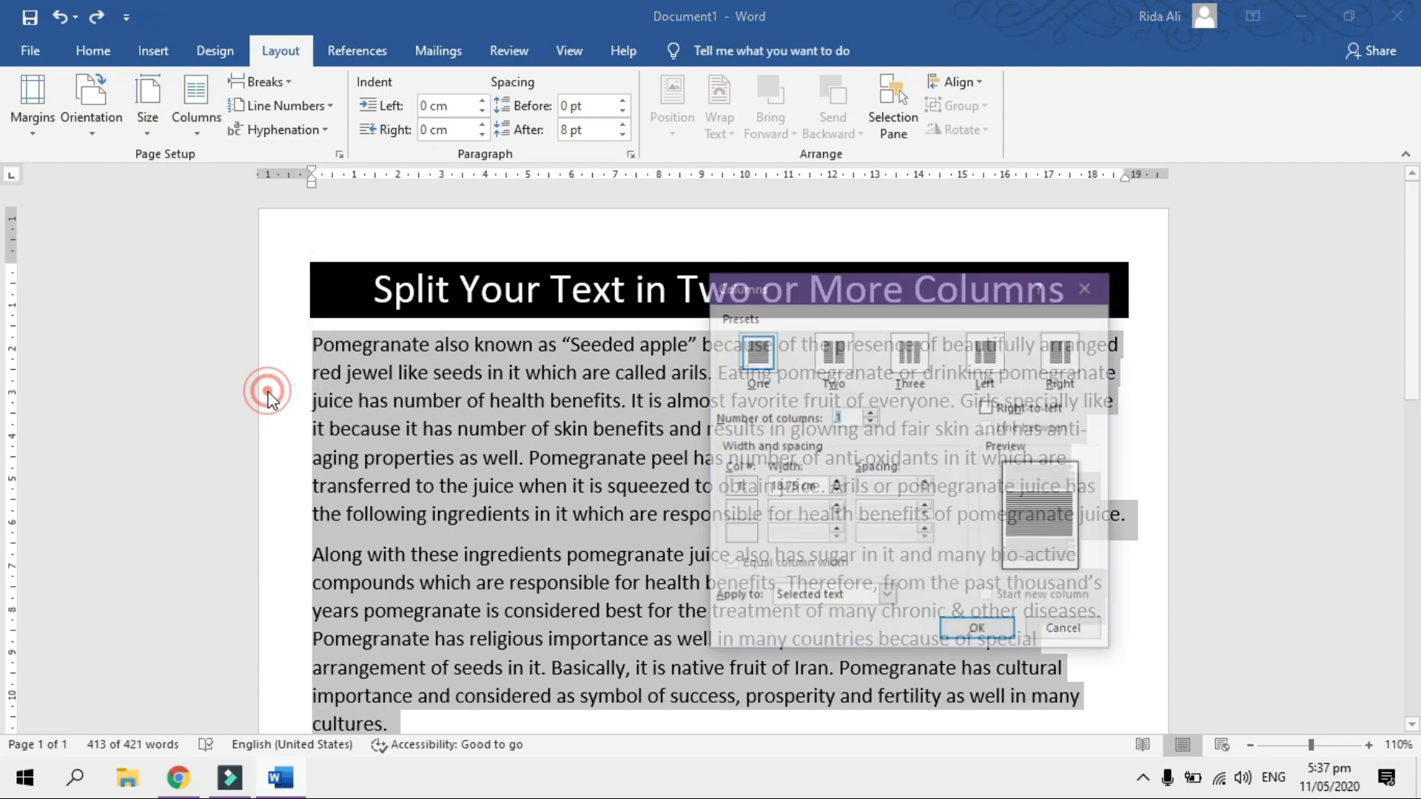
left_click(843, 418)
left_click(870, 413)
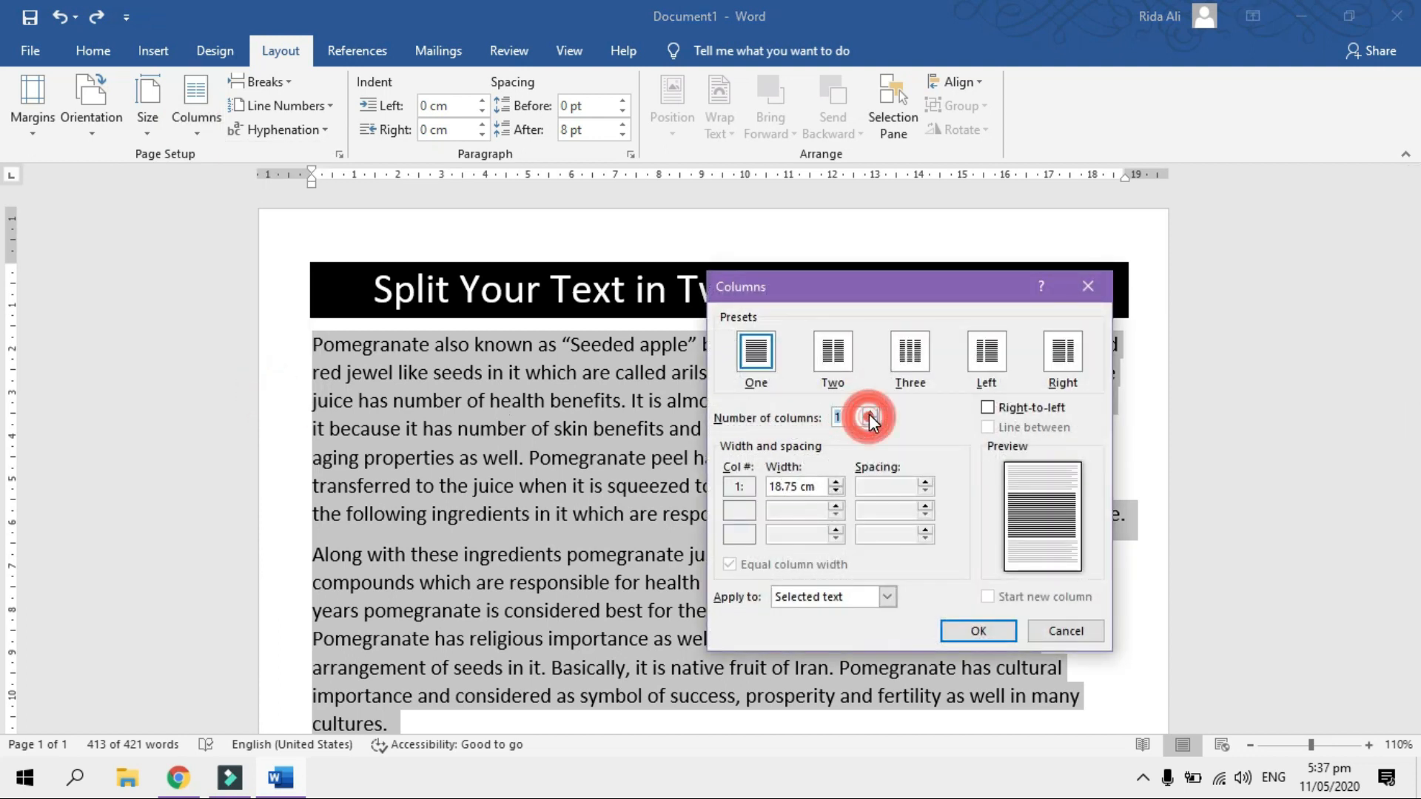
left_click(870, 413)
left_click(870, 413)
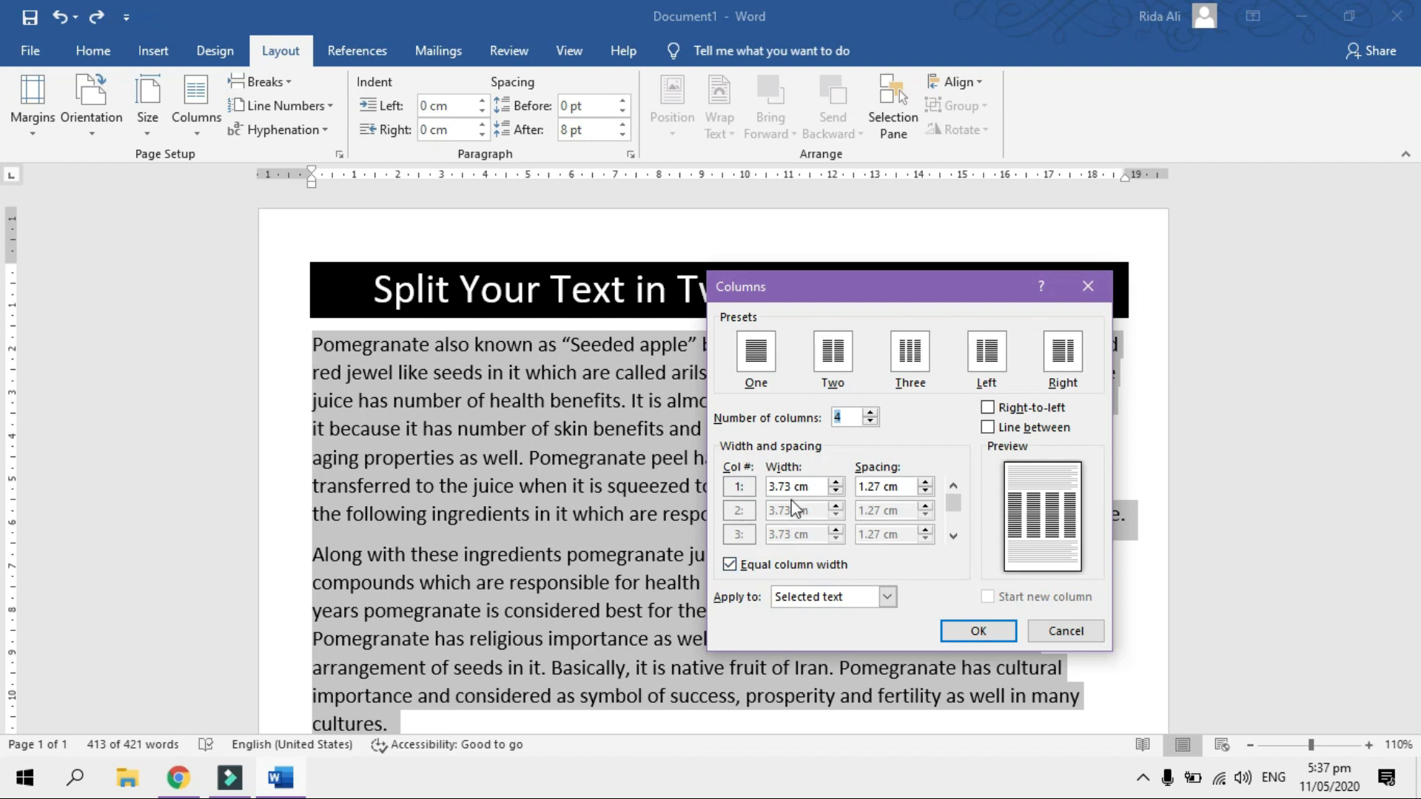
Apply the four-column layout with a column width of 4 cm to the selected body text and undo it after viewing
left_click(836, 483)
left_click(836, 483)
left_click(836, 483)
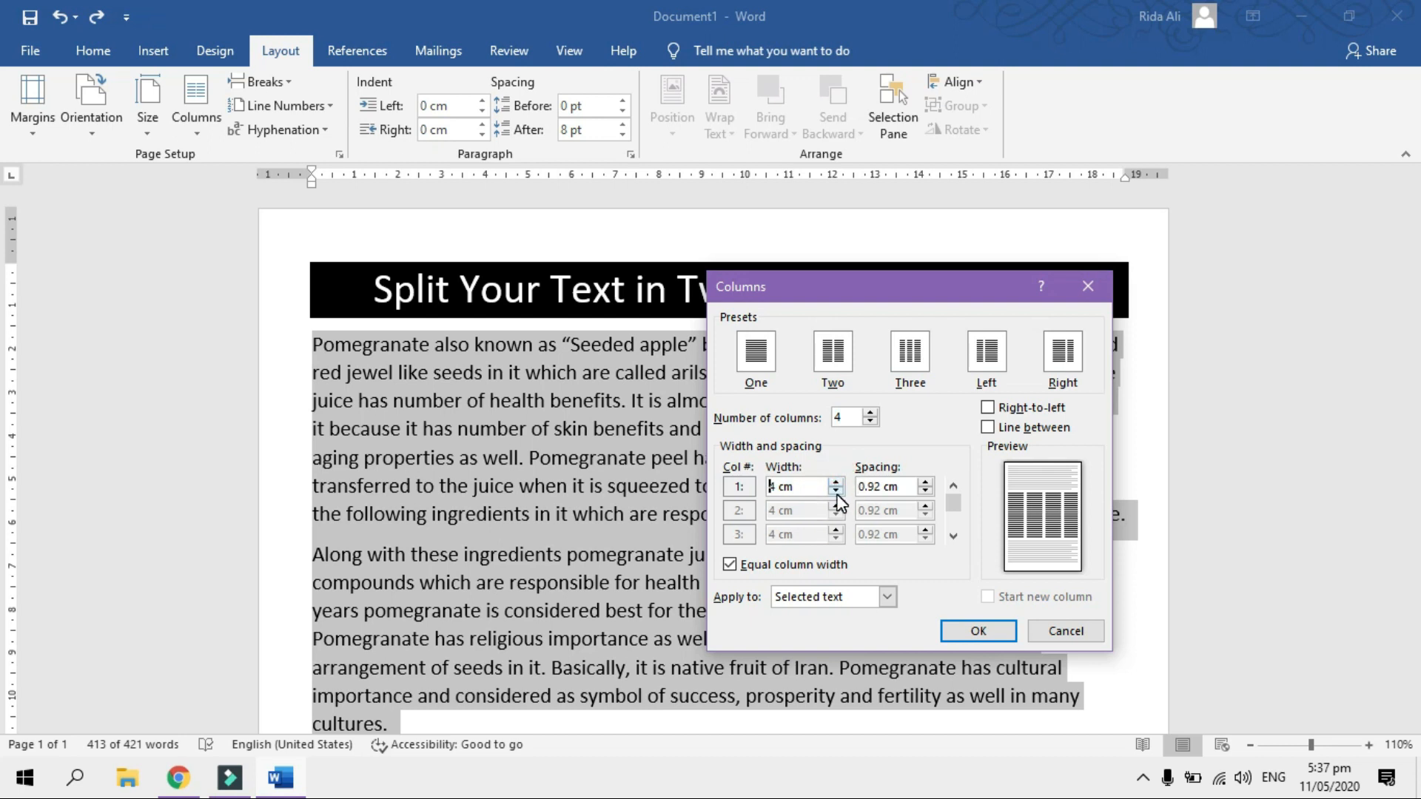
left_click(982, 630)
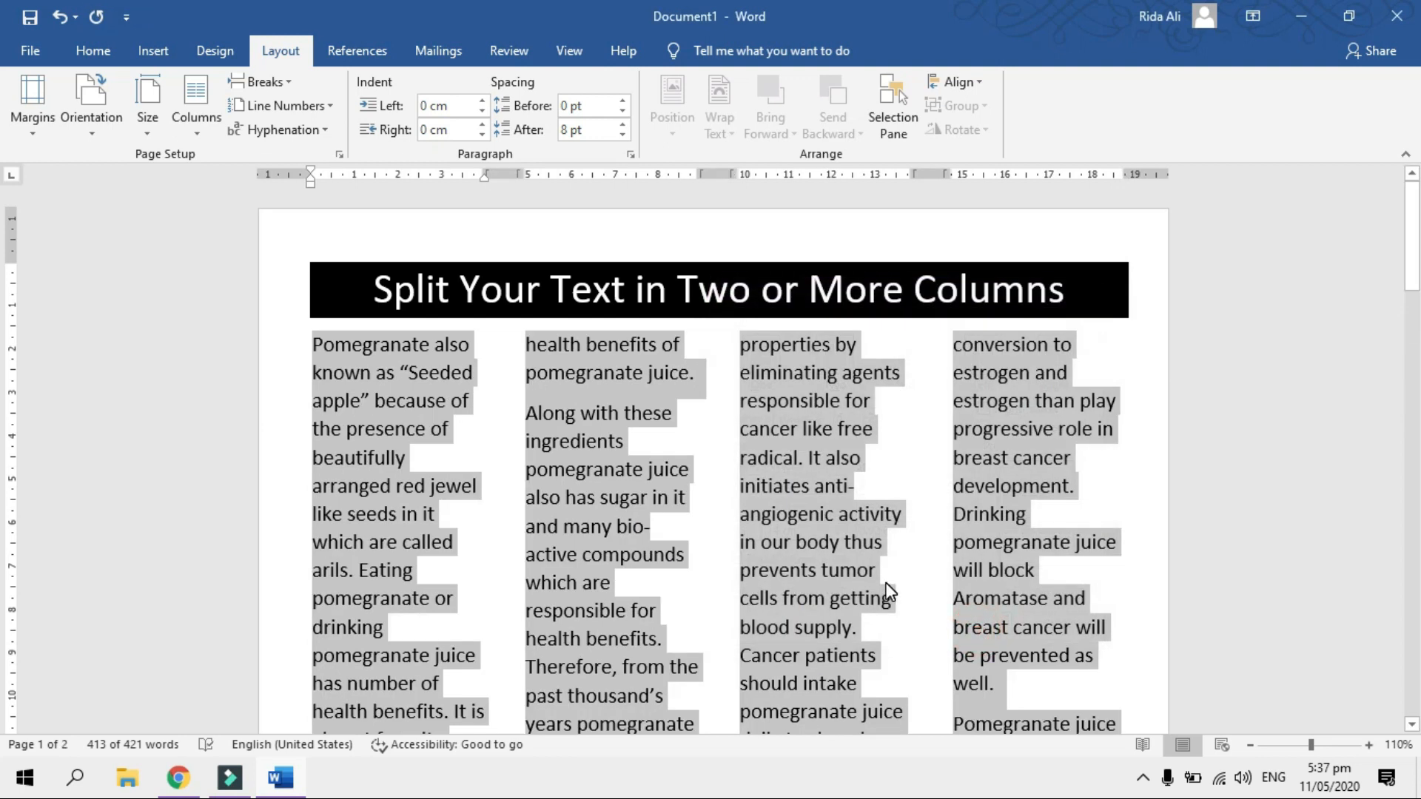
key("ctrl+z")
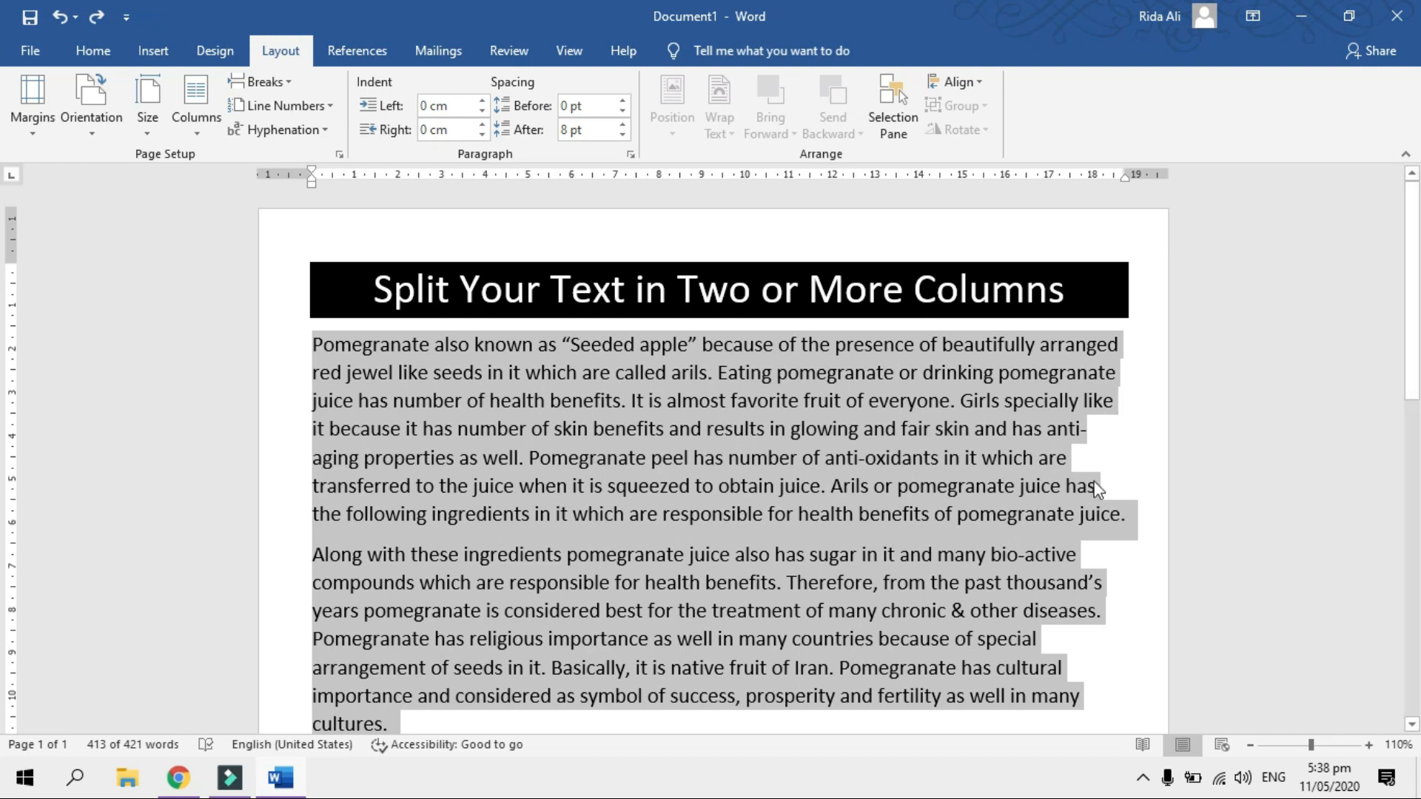
Apply the Two columns preset to only the second body paragraph, starting with "Along with these ingredients"
left_click(1130, 444)
left_click_drag(1411, 217, 1411, 238)
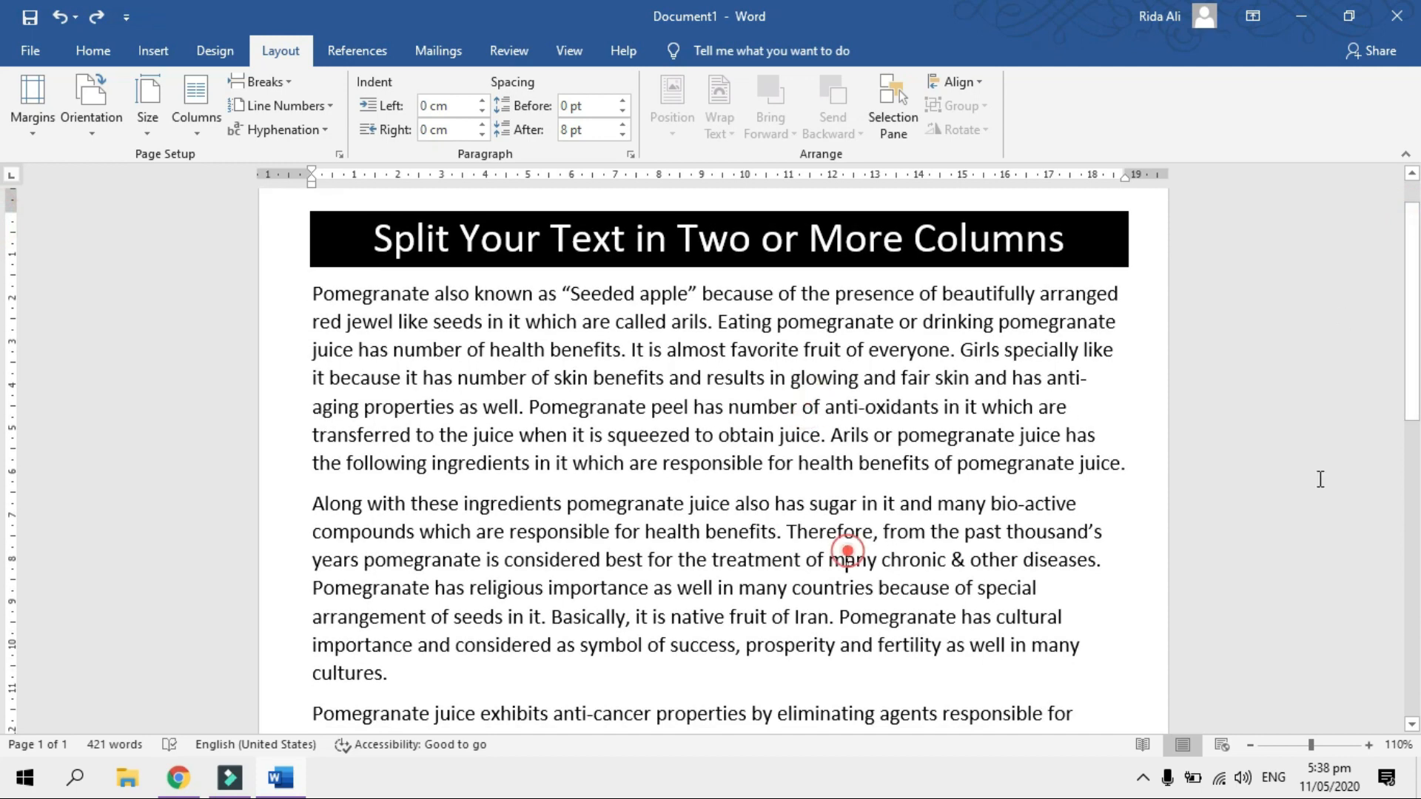
left_click_drag(1408, 294, 1409, 472)
left_click_drag(1414, 370, 1414, 255)
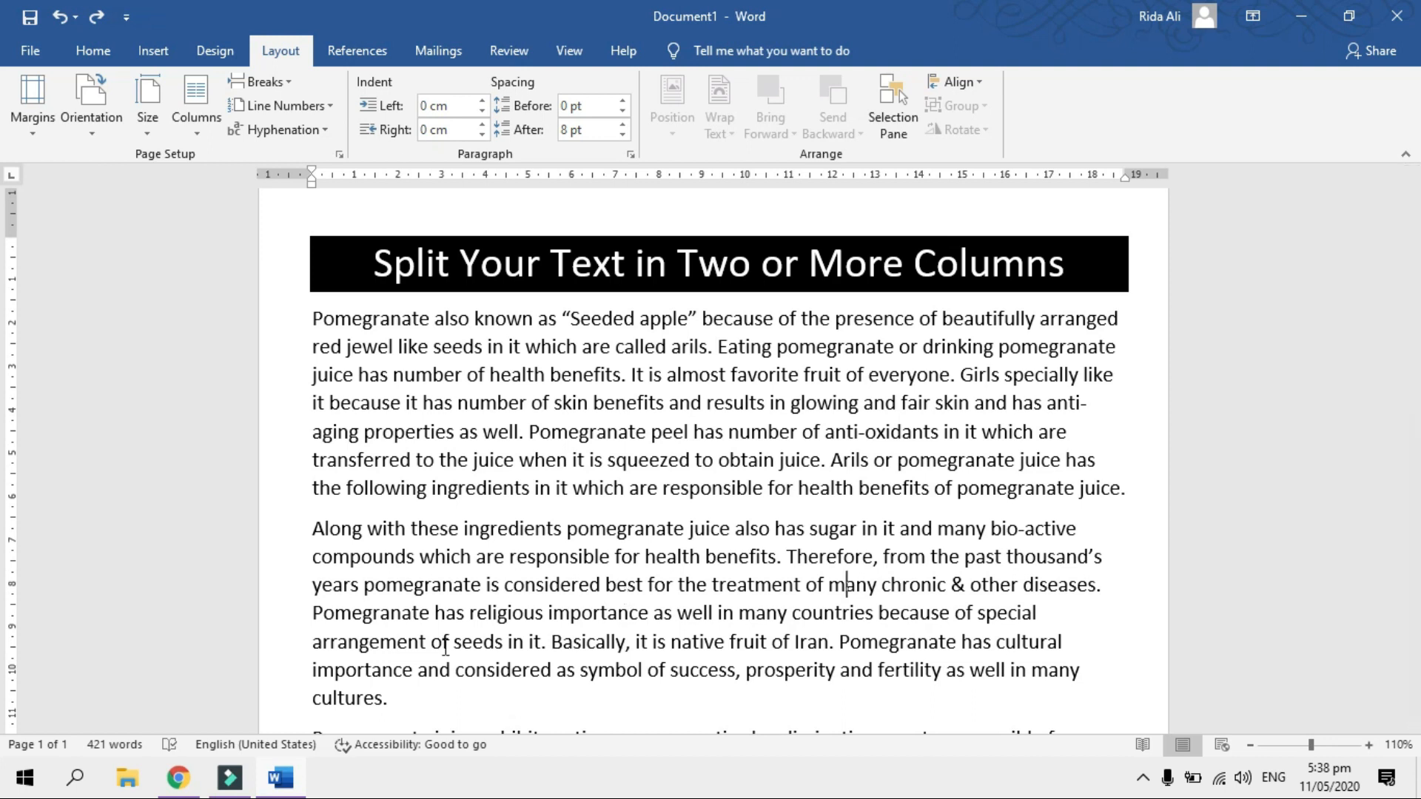
left_click_drag(412, 699, 328, 532)
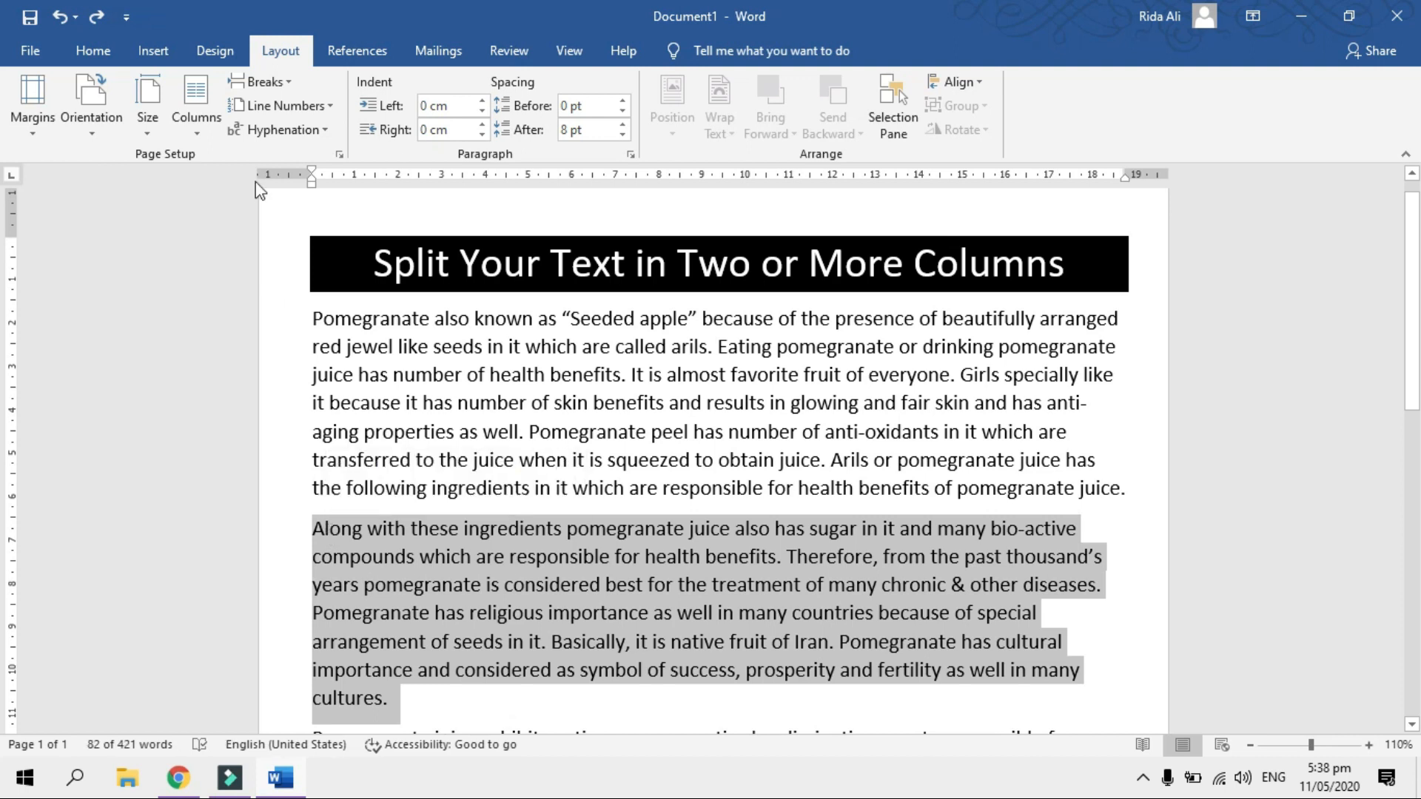
left_click(171, 113)
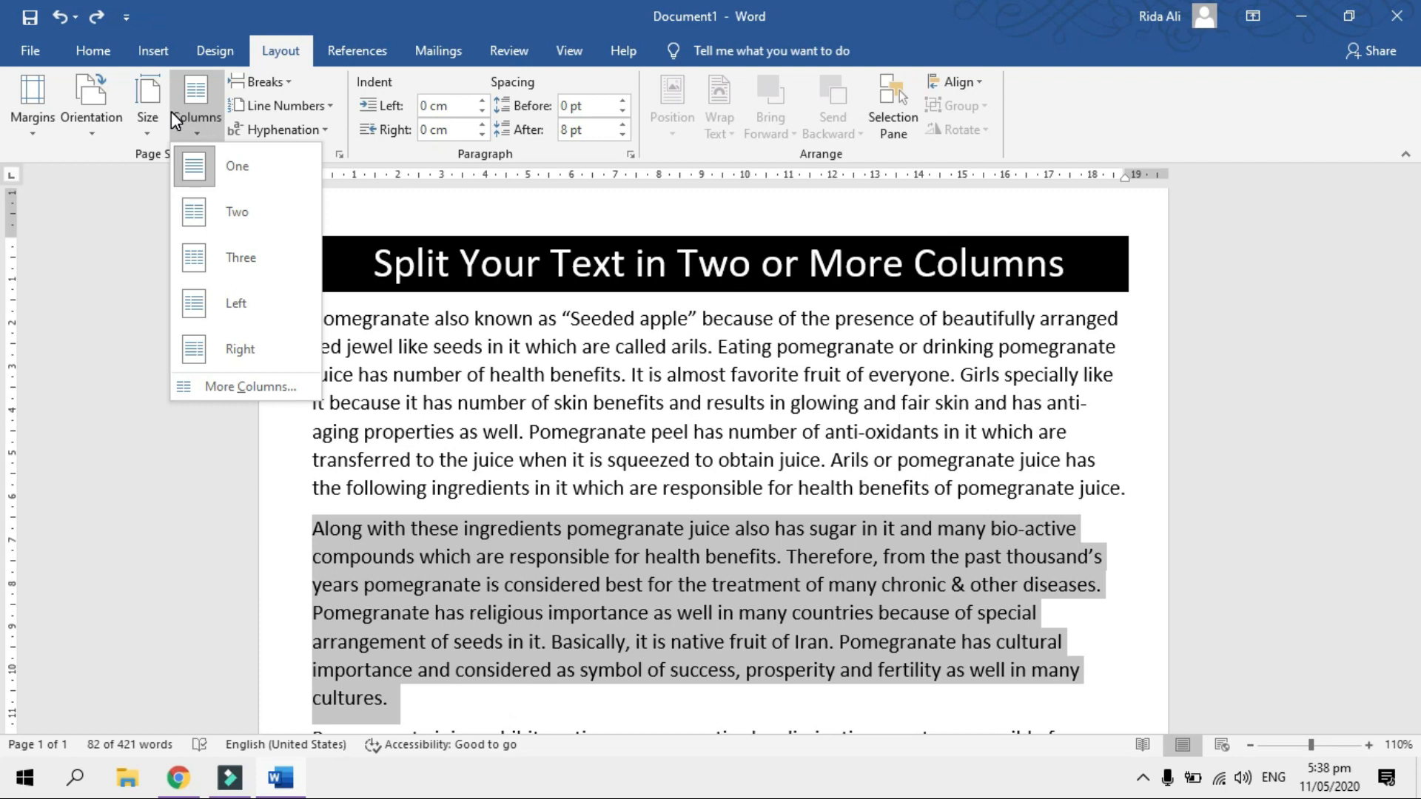
left_click(245, 210)
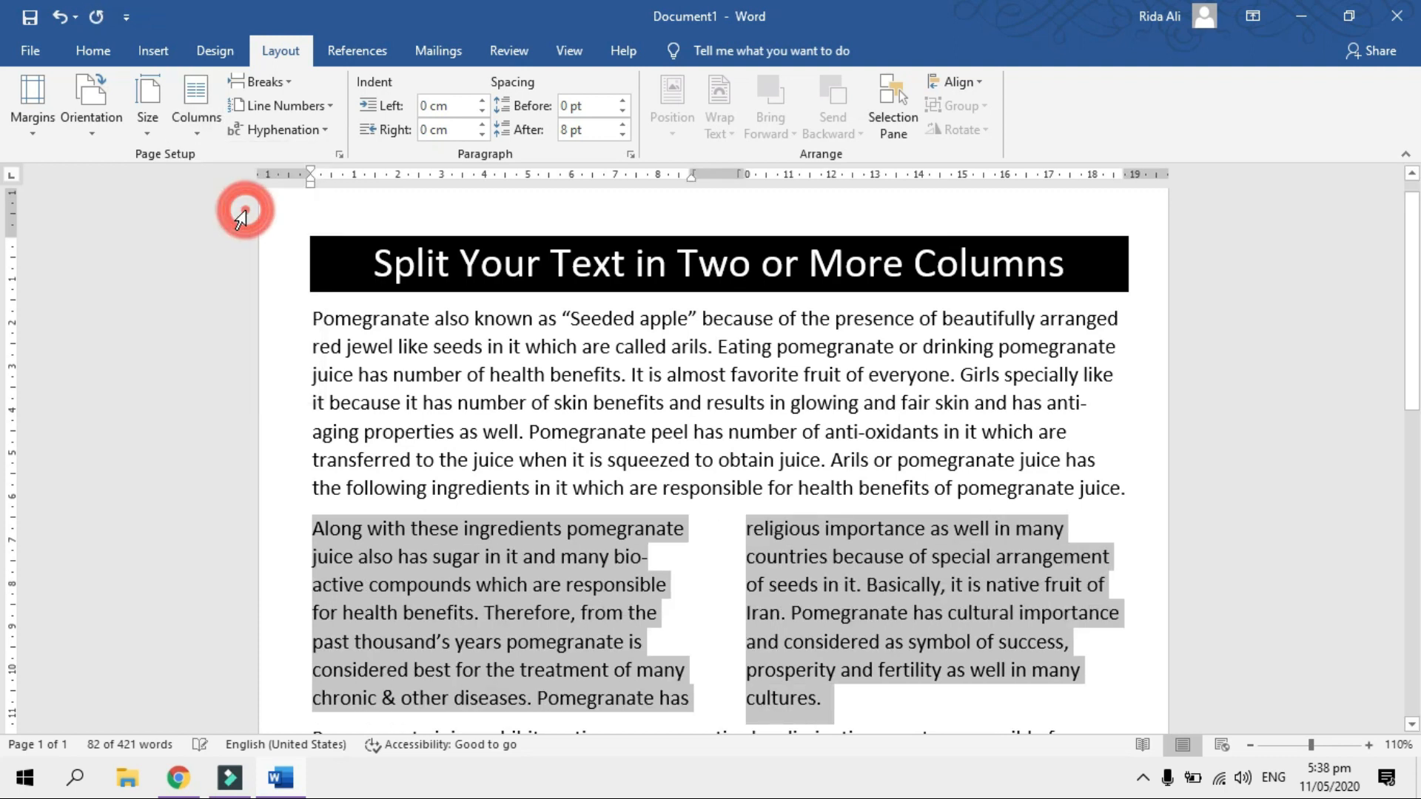
left_click(1020, 463)
Justify the text of the two-column paragraph starting with "Along with these ingredients"
scroll(1413, 285, "down", 1)
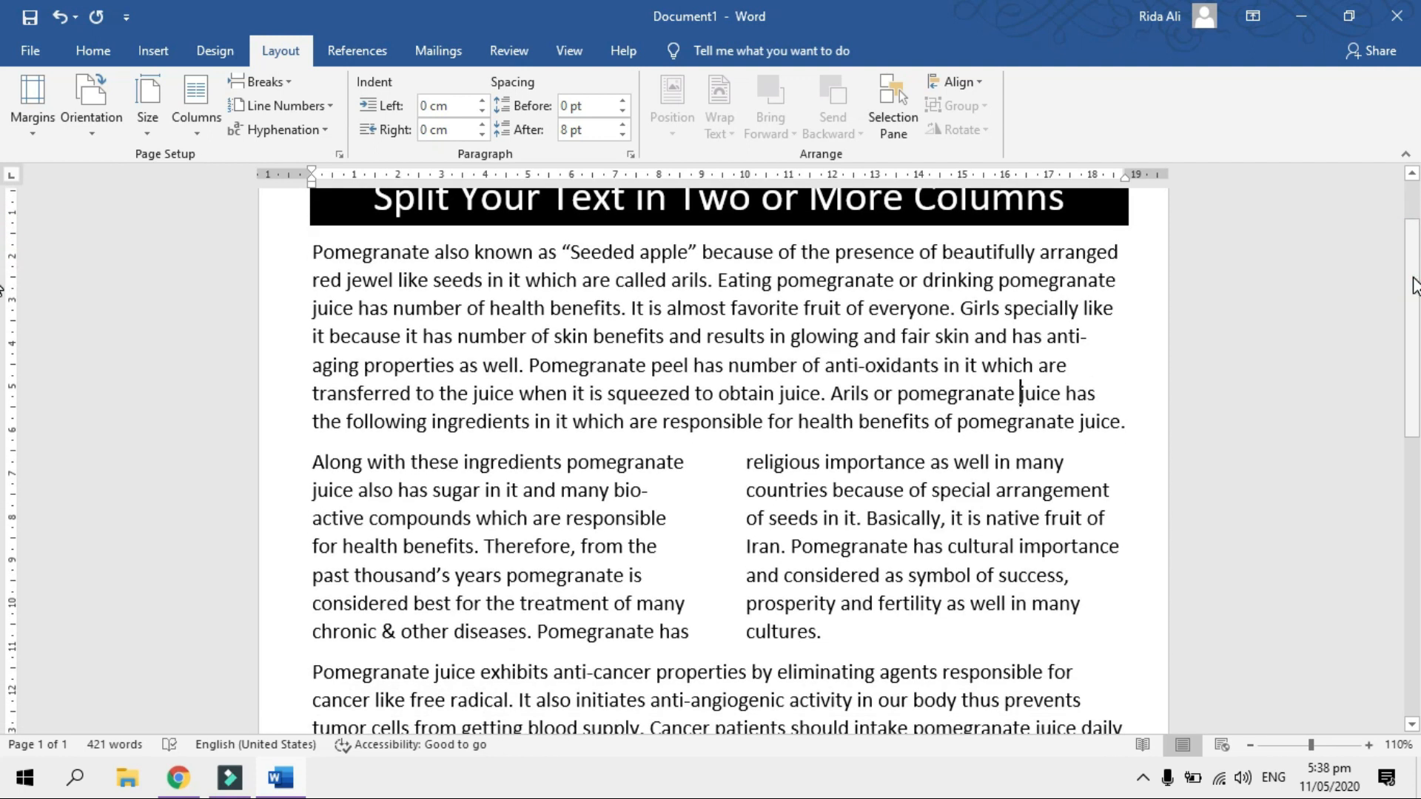
left_click_drag(839, 634, 317, 467)
key("ctrl+j")
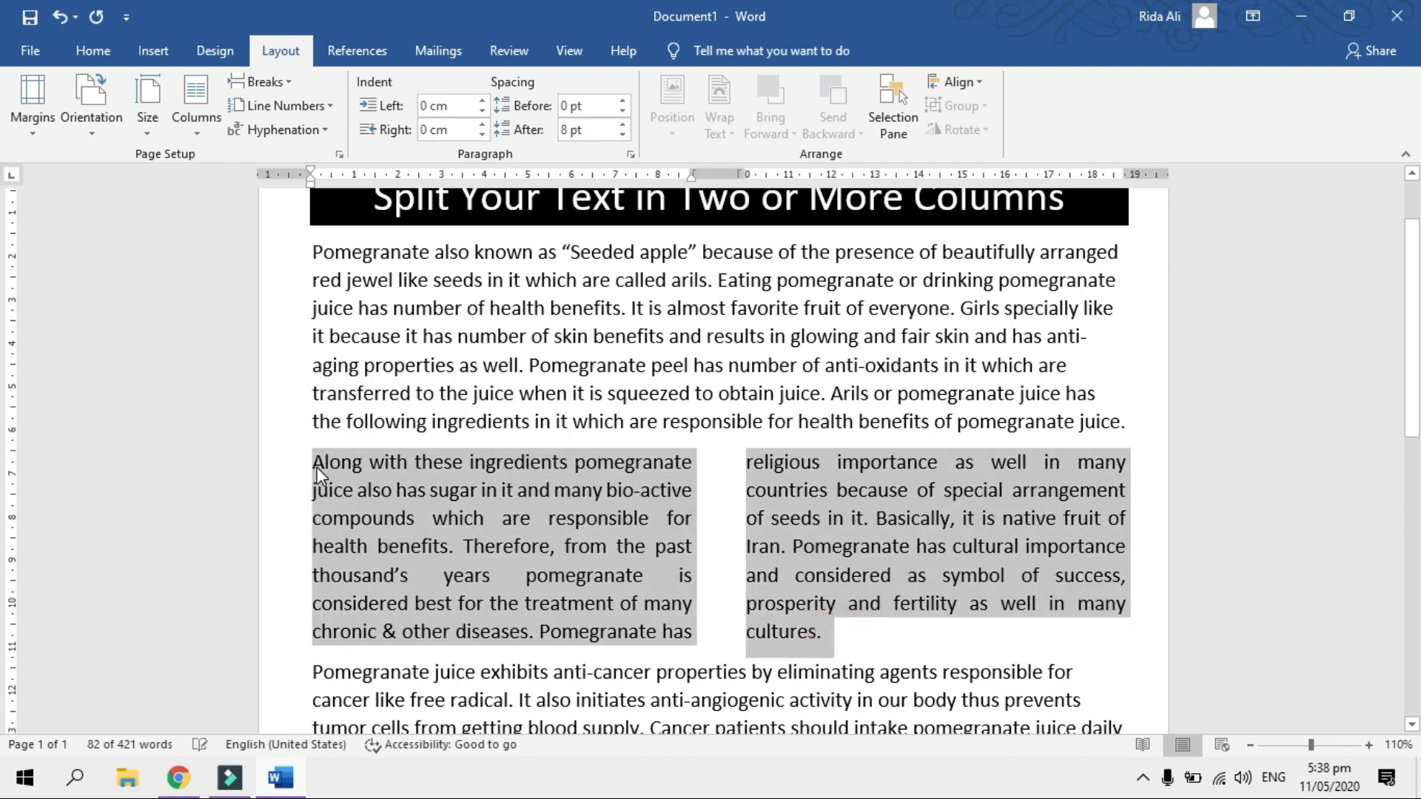
left_click(878, 520)
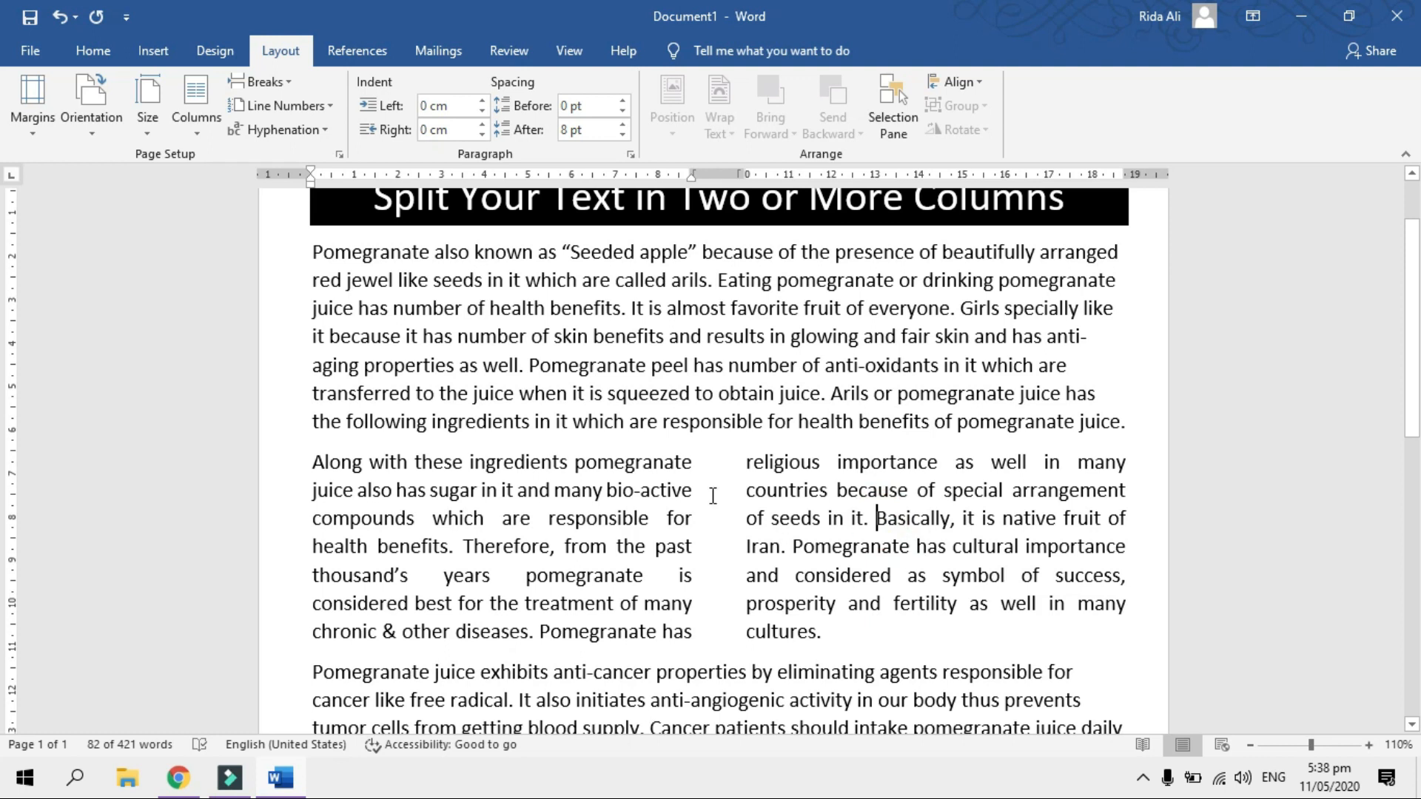
Shade the two-column paragraph with White, Background 1, Darker 15%
left_click_drag(834, 632, 300, 464)
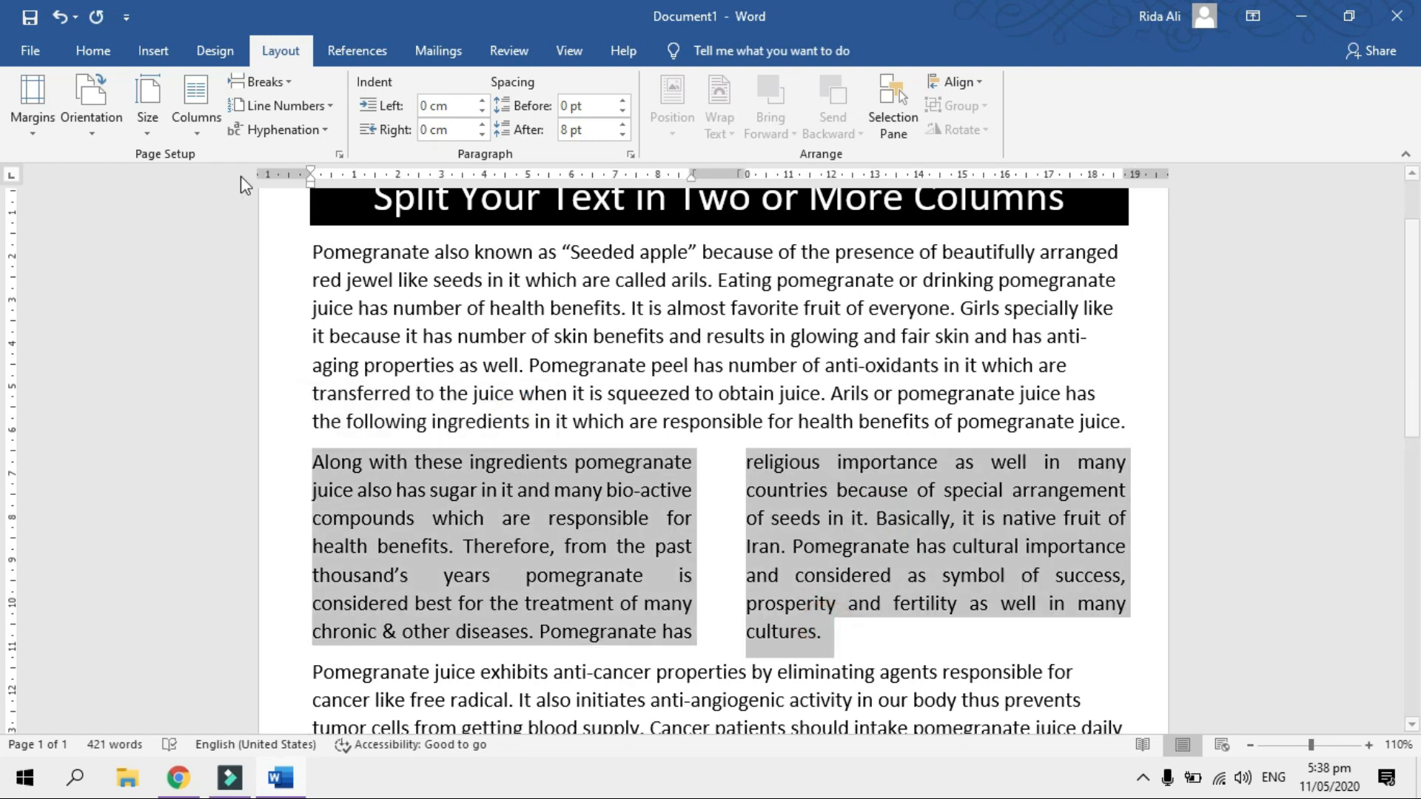
left_click(88, 49)
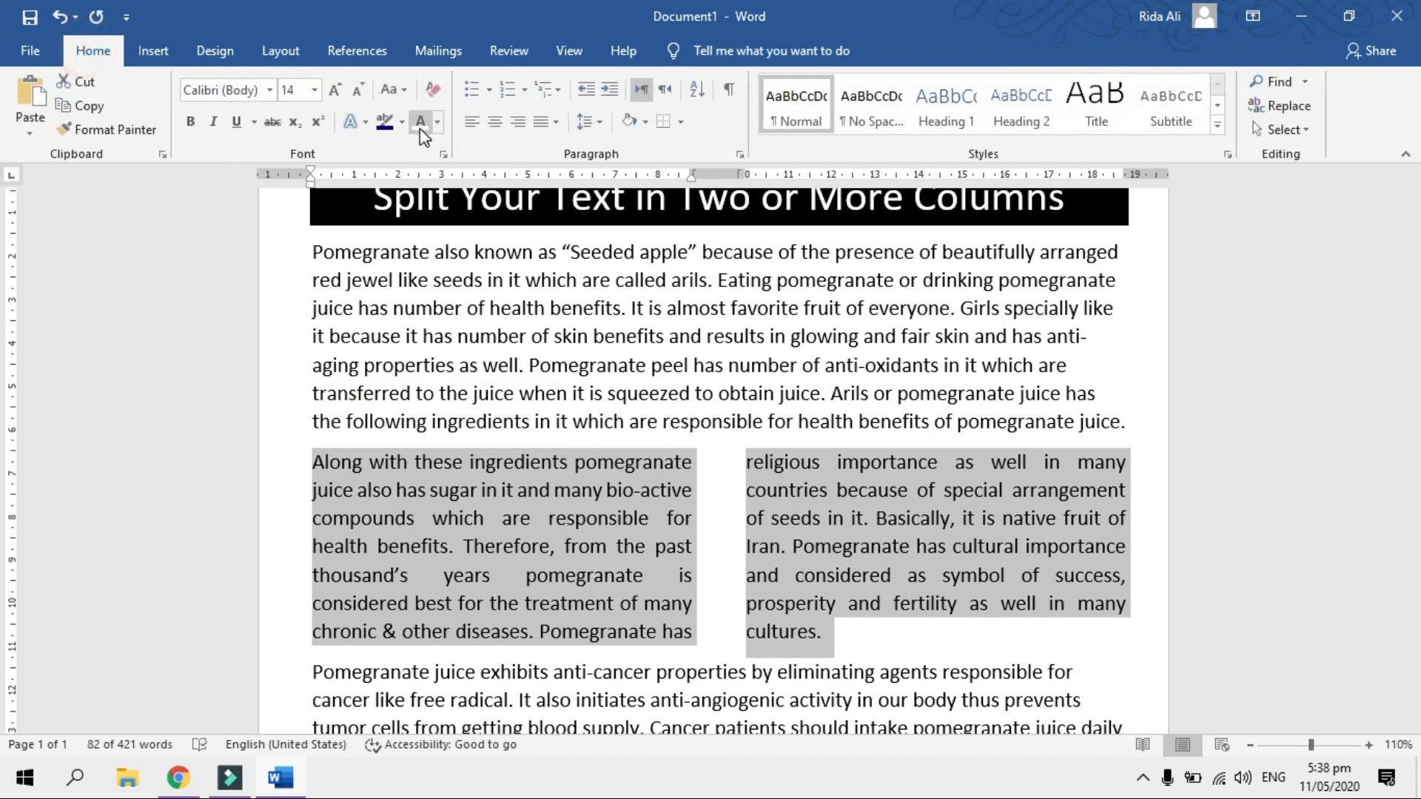
left_click(646, 122)
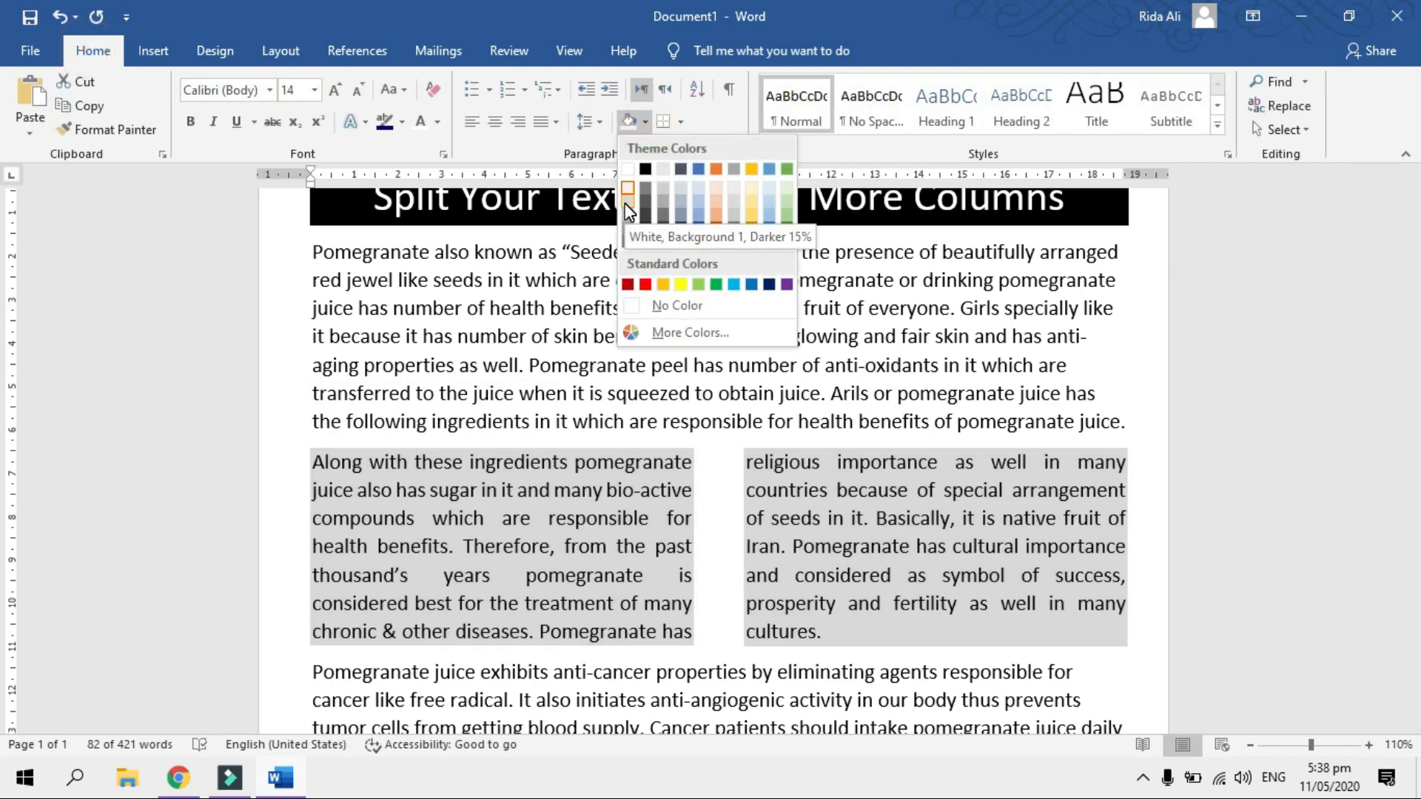
left_click(624, 203)
left_click(1004, 577)
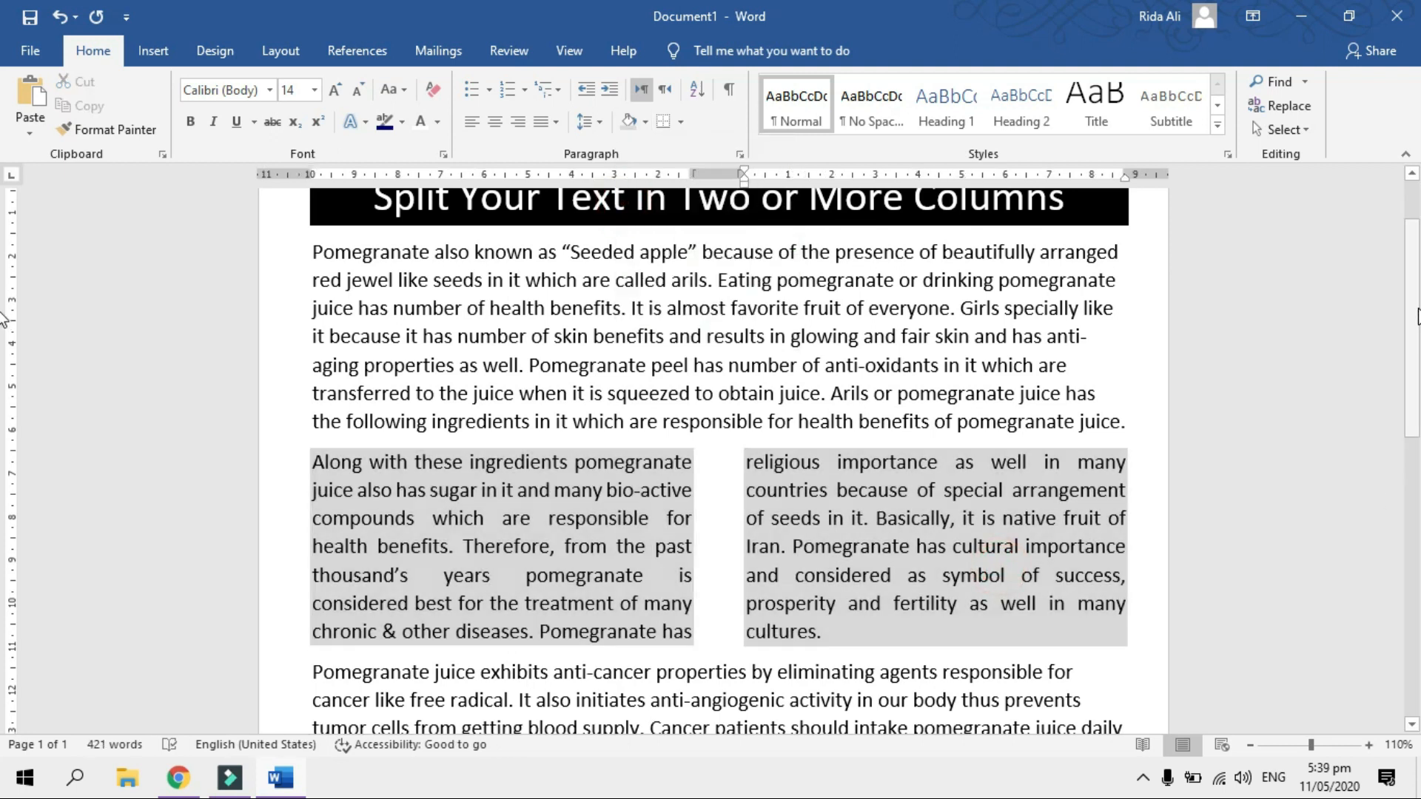
Copy the last "Pomegranate juice exhibits" paragraph and paste it as a new paragraph at the end of the document
scroll(1202, 487, "down", 5)
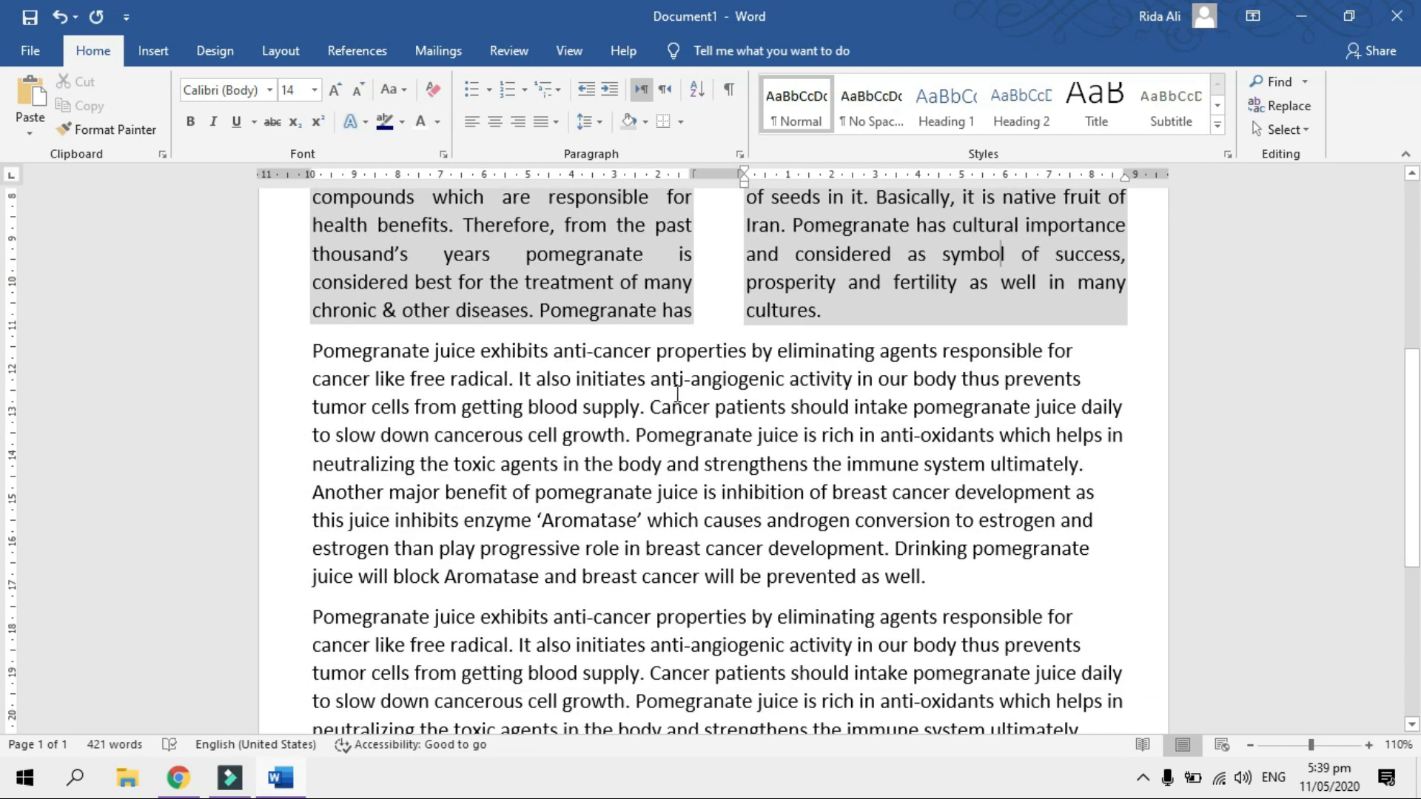
left_click_drag(1410, 394, 1411, 501)
left_click_drag(927, 637, 308, 412)
key("ctrl+c")
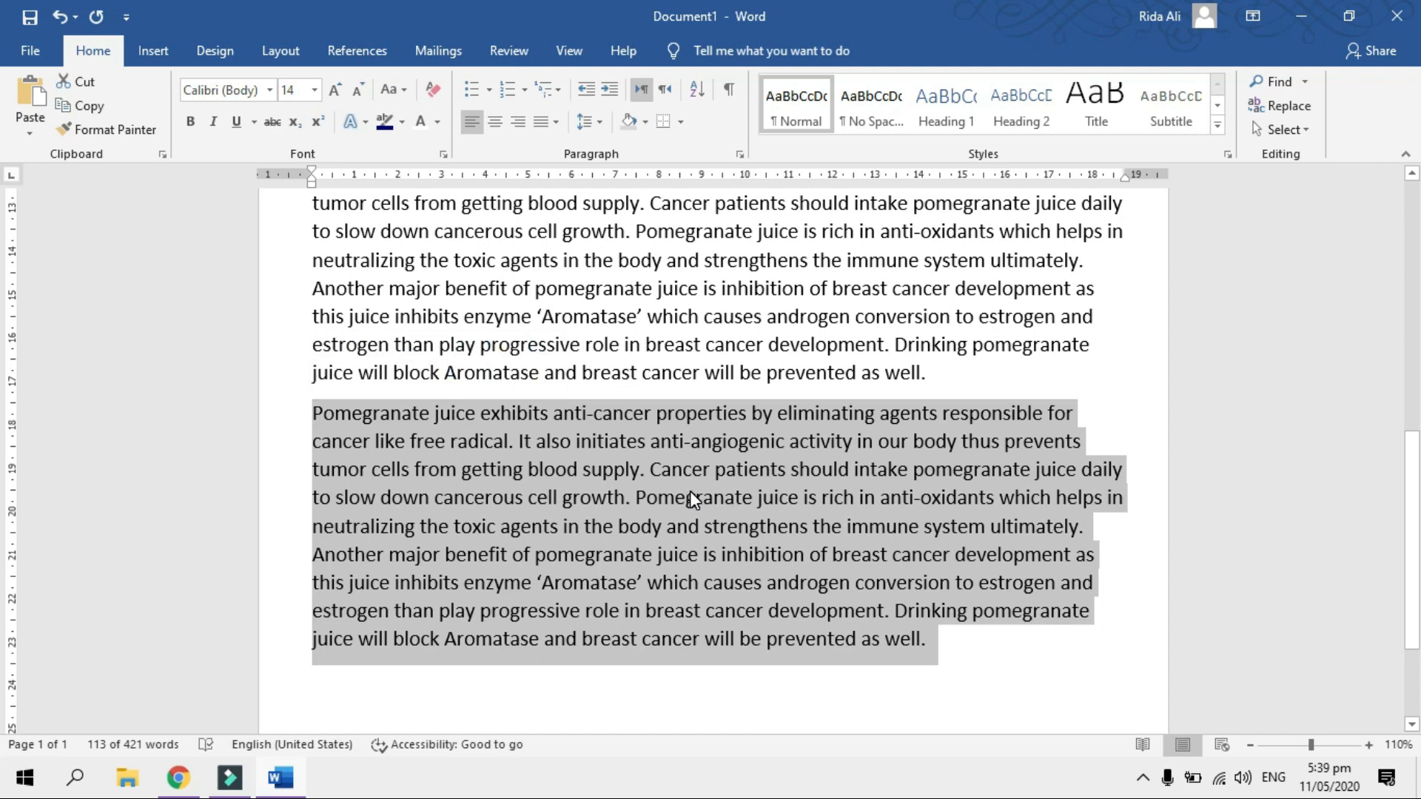
left_click(954, 634)
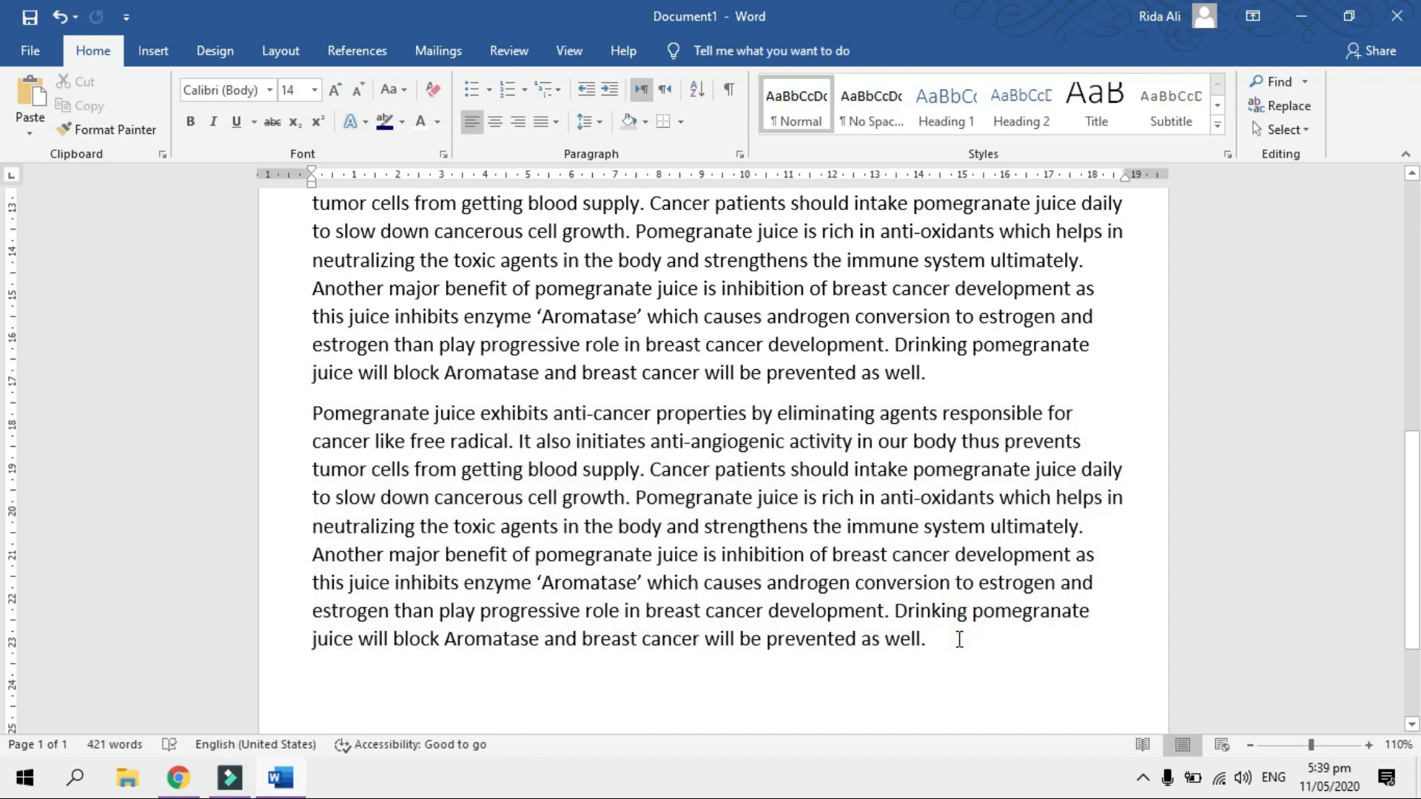
key("Return")
key("ctrl+v")
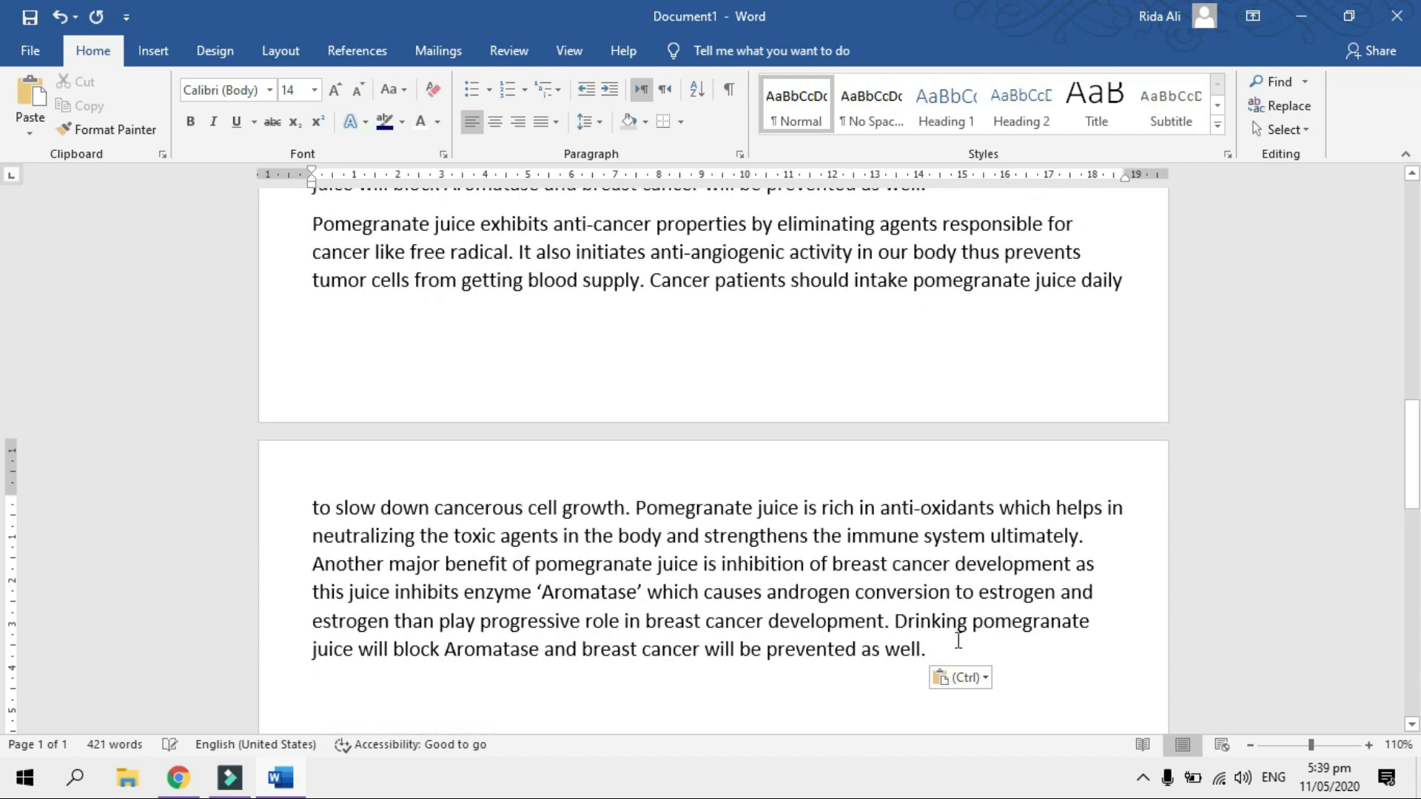
Apply the Three columns preset to the second "Pomegranate juice exhibits" paragraph, just above the pasted copy
scroll(958, 640, "up", 3)
scroll(899, 628, "down", 2)
left_click_drag(944, 604, 329, 390)
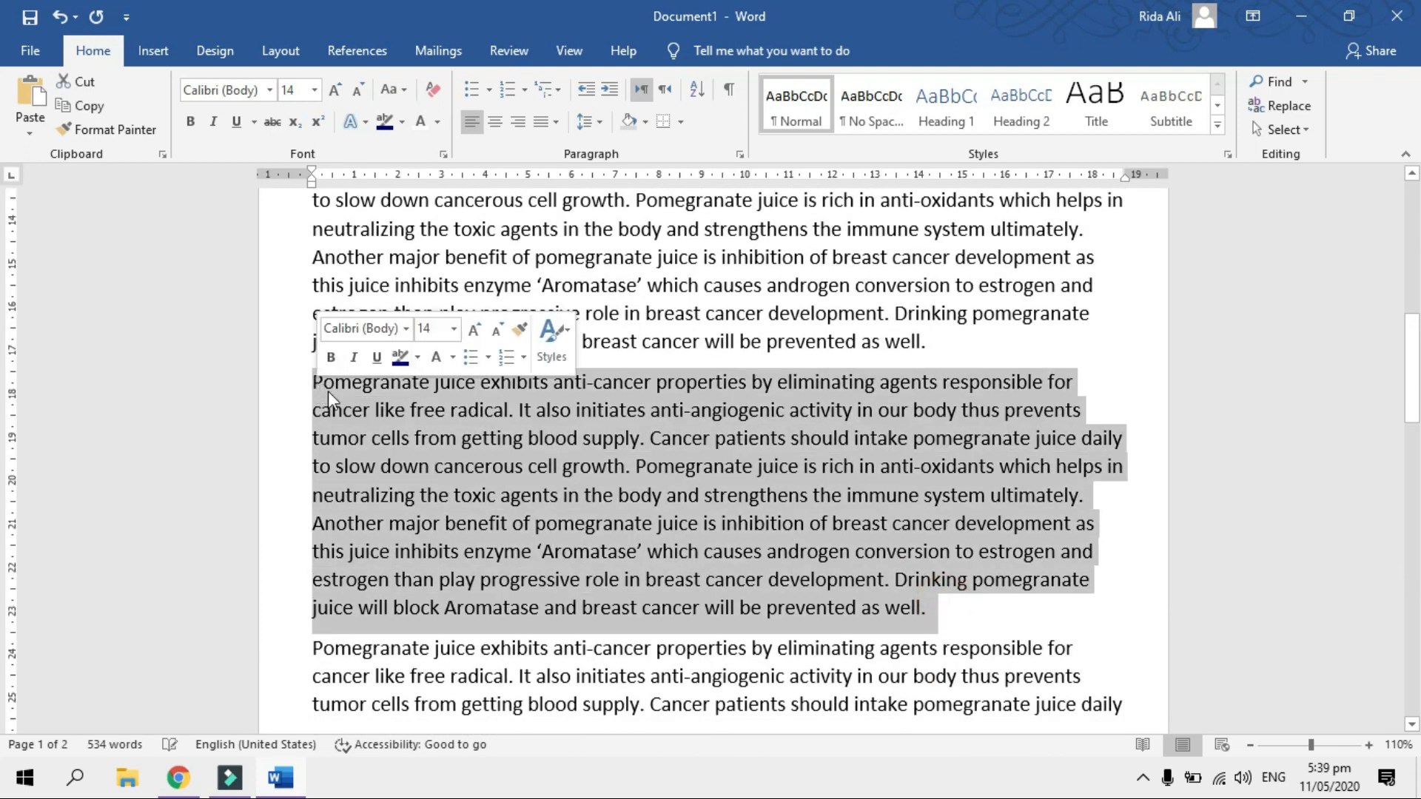
left_click(280, 50)
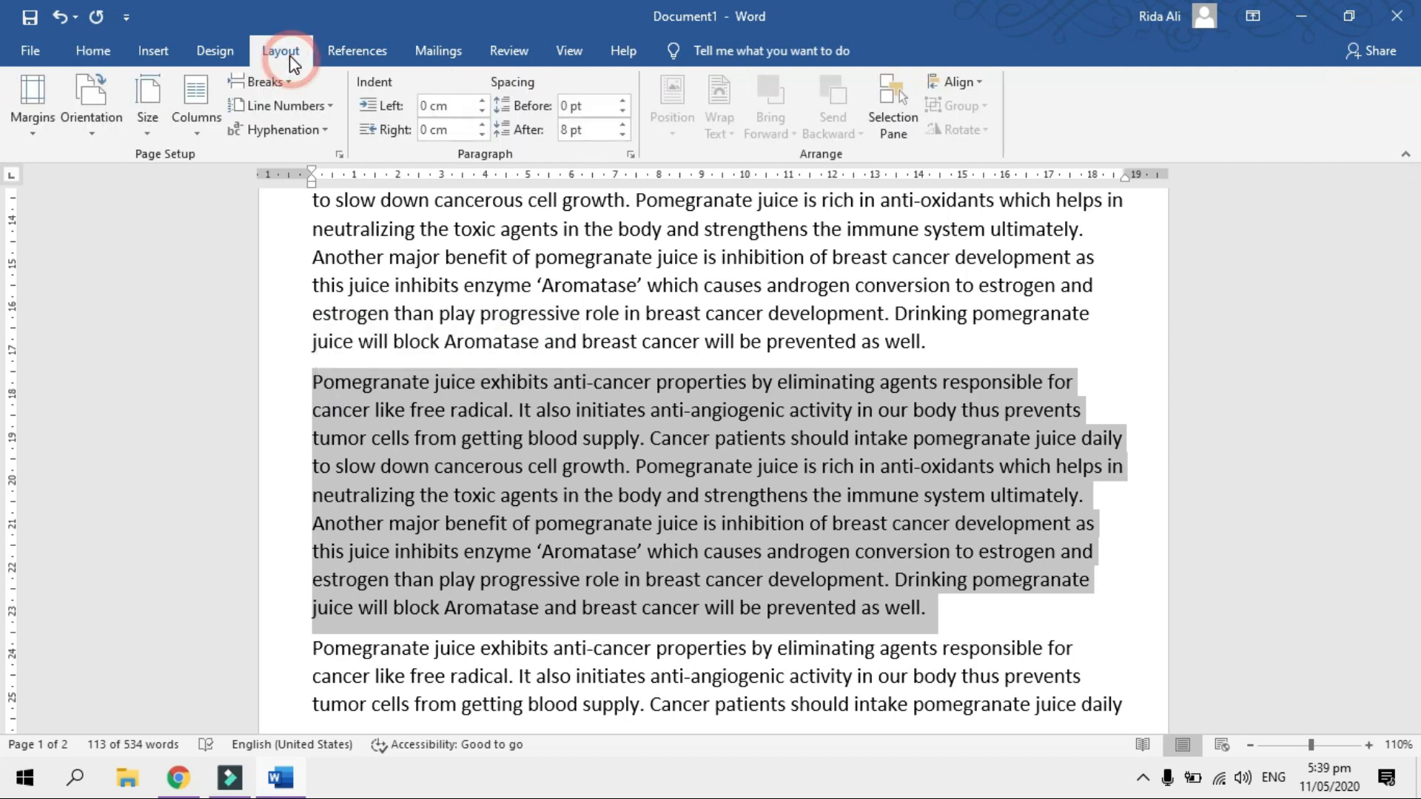
left_click(183, 121)
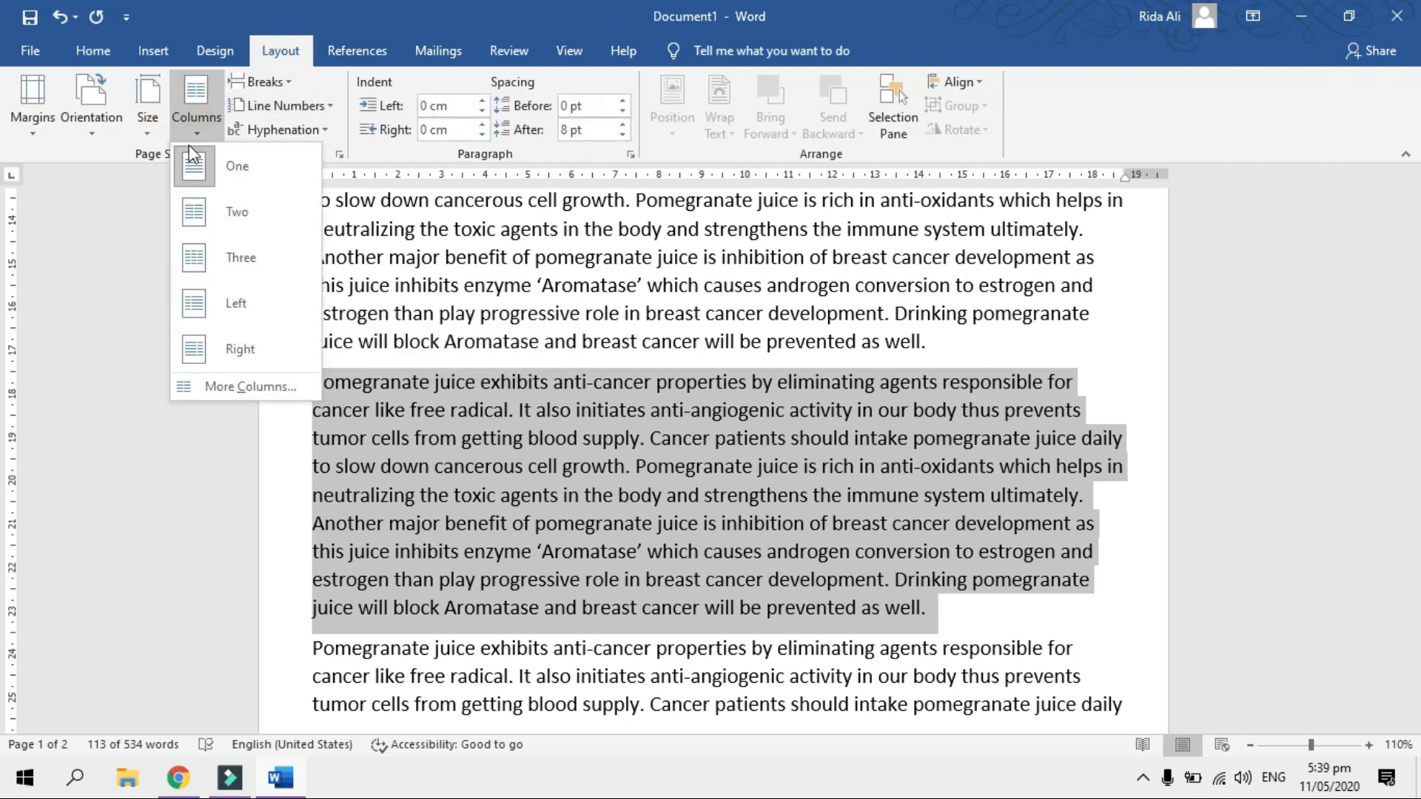
left_click(241, 274)
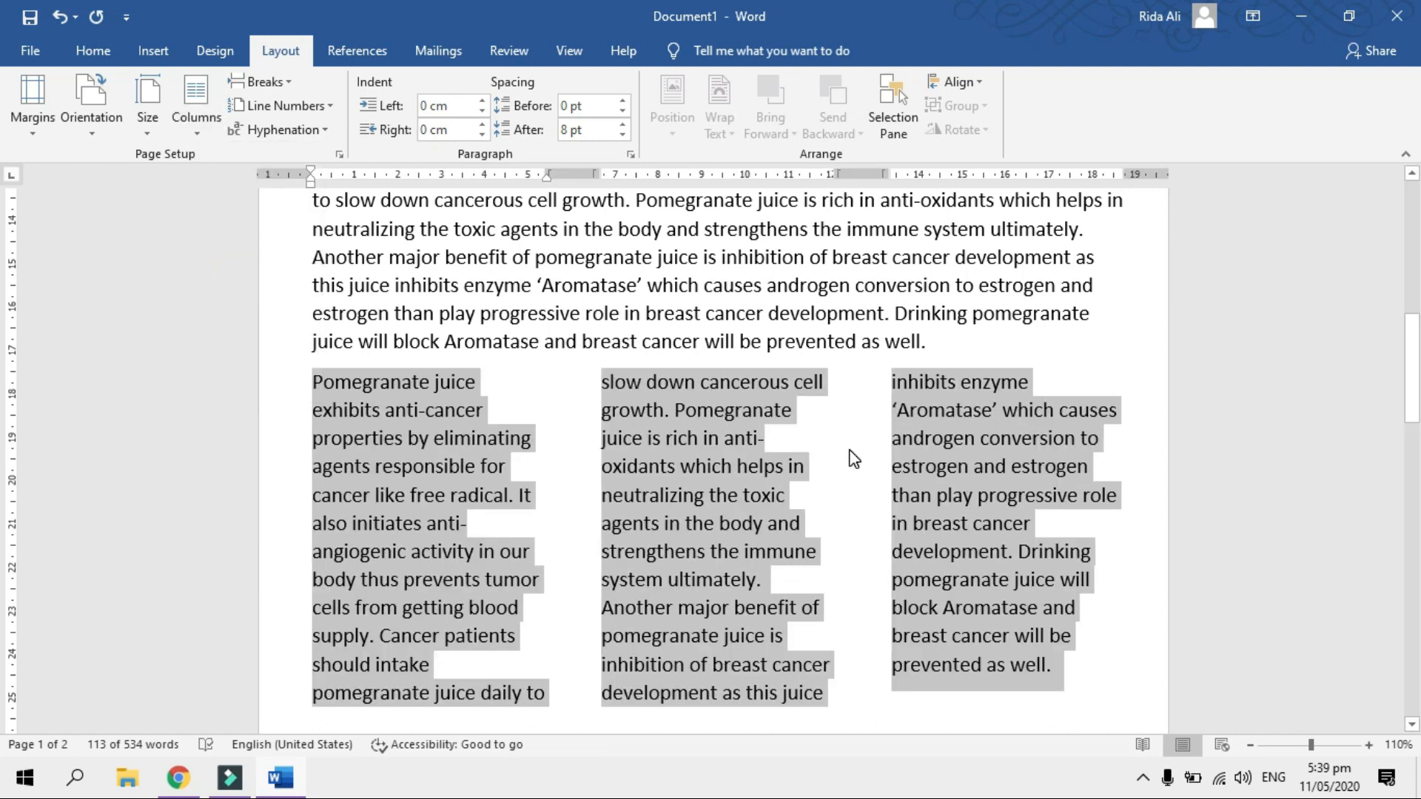
left_click(852, 453)
Shade the three-column paragraph with the same light grey used for the two-column paragraph
mouse_move(1411, 370)
left_mouse_down()
mouse_move(1411, 270)
mouse_move(1411, 396)
left_mouse_up()
left_click_drag(1066, 532, 222, 250)
left_click(93, 52)
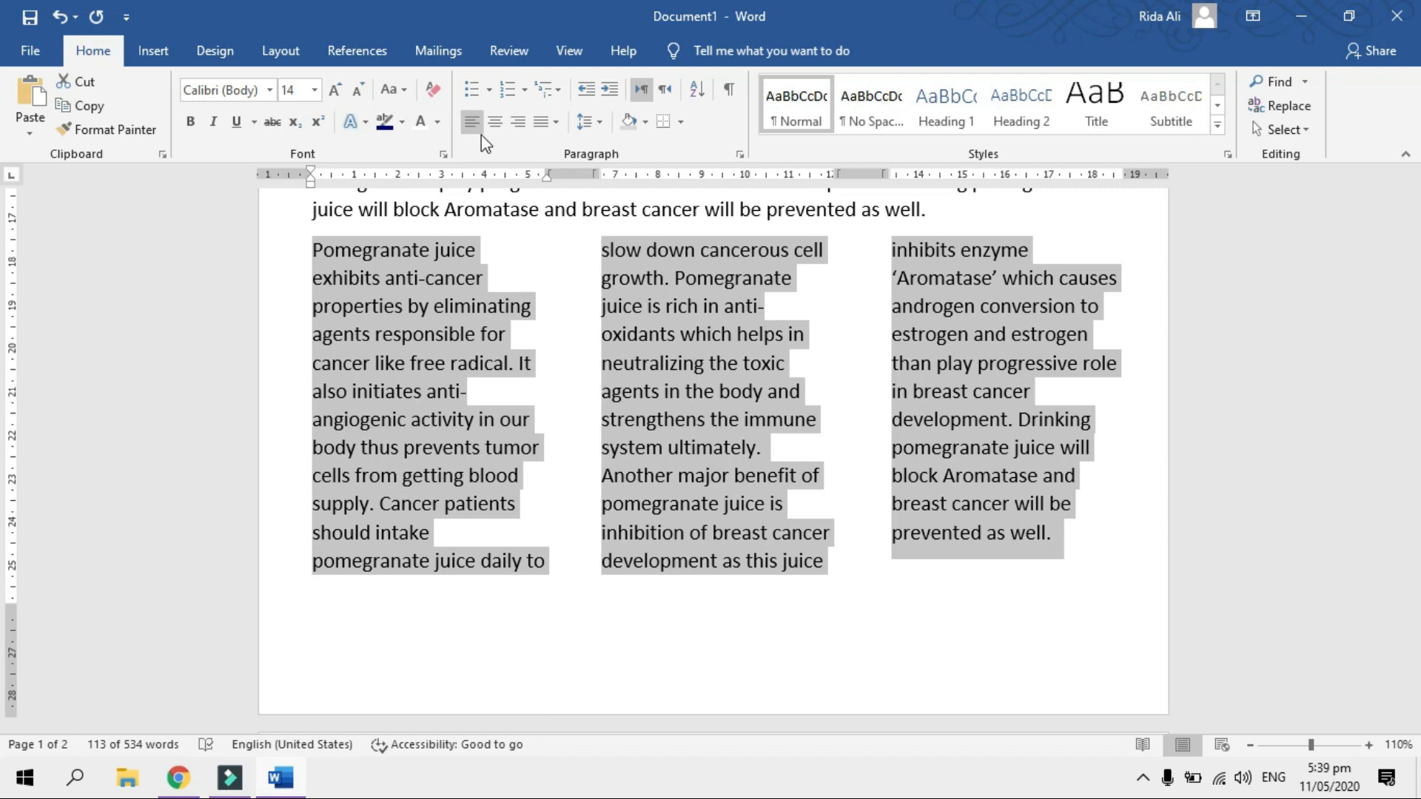
left_click(628, 122)
left_click(907, 390)
Duplicate the paragraph on page 2 by copying it and pasting it on a new line below
mouse_move(1409, 416)
left_mouse_down()
mouse_move(1401, 262)
mouse_move(1412, 538)
left_mouse_up()
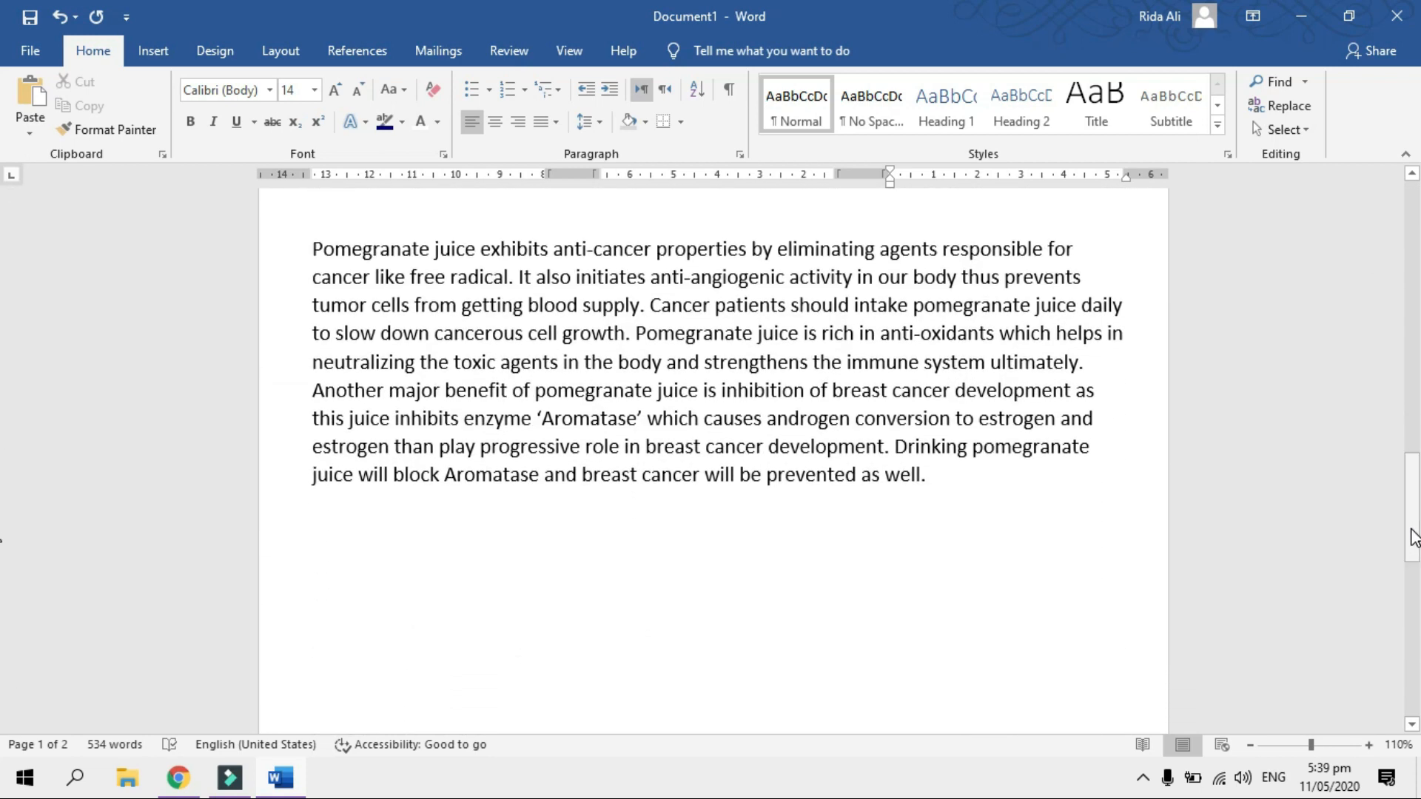
left_click_drag(936, 476, 310, 241)
key("ctrl+c")
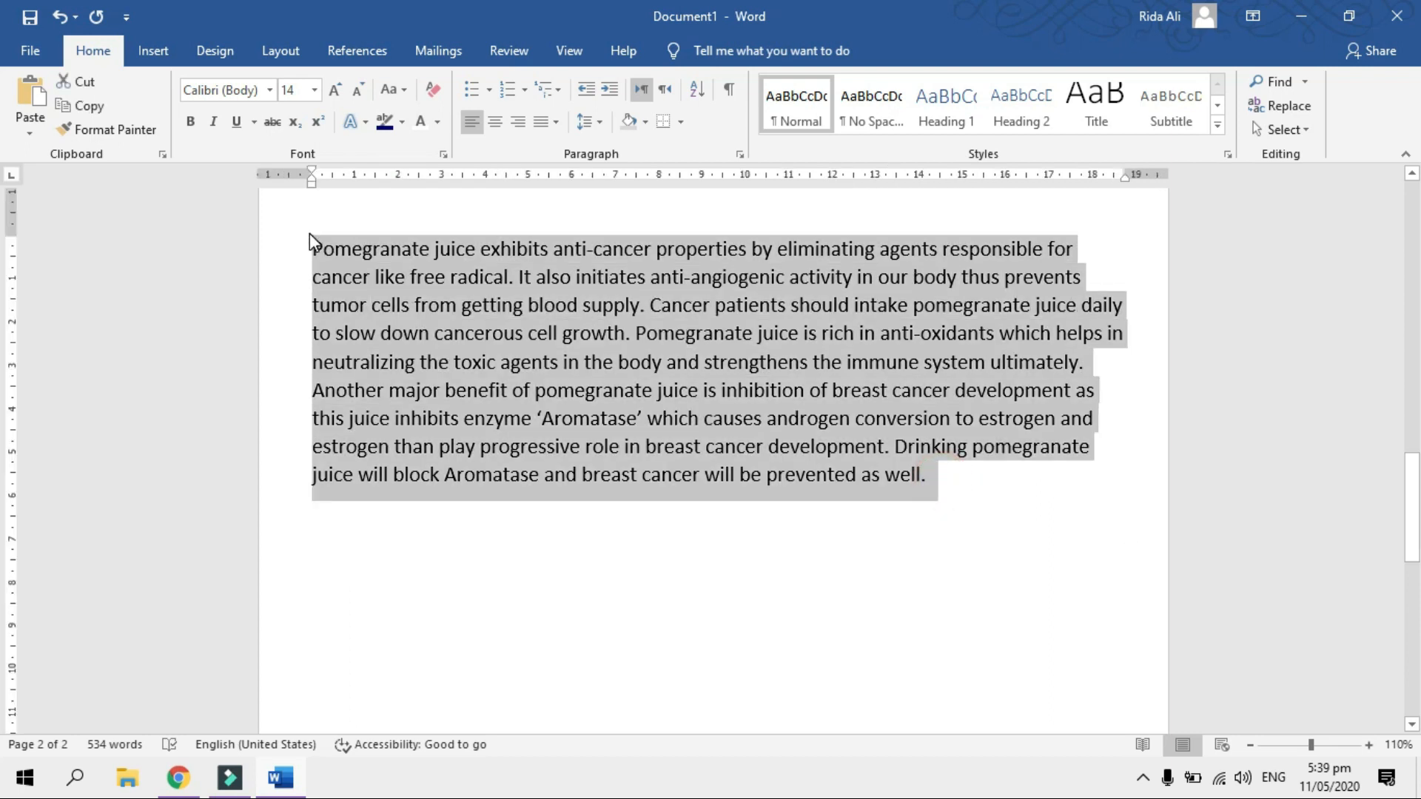
left_click(934, 475)
key("Return")
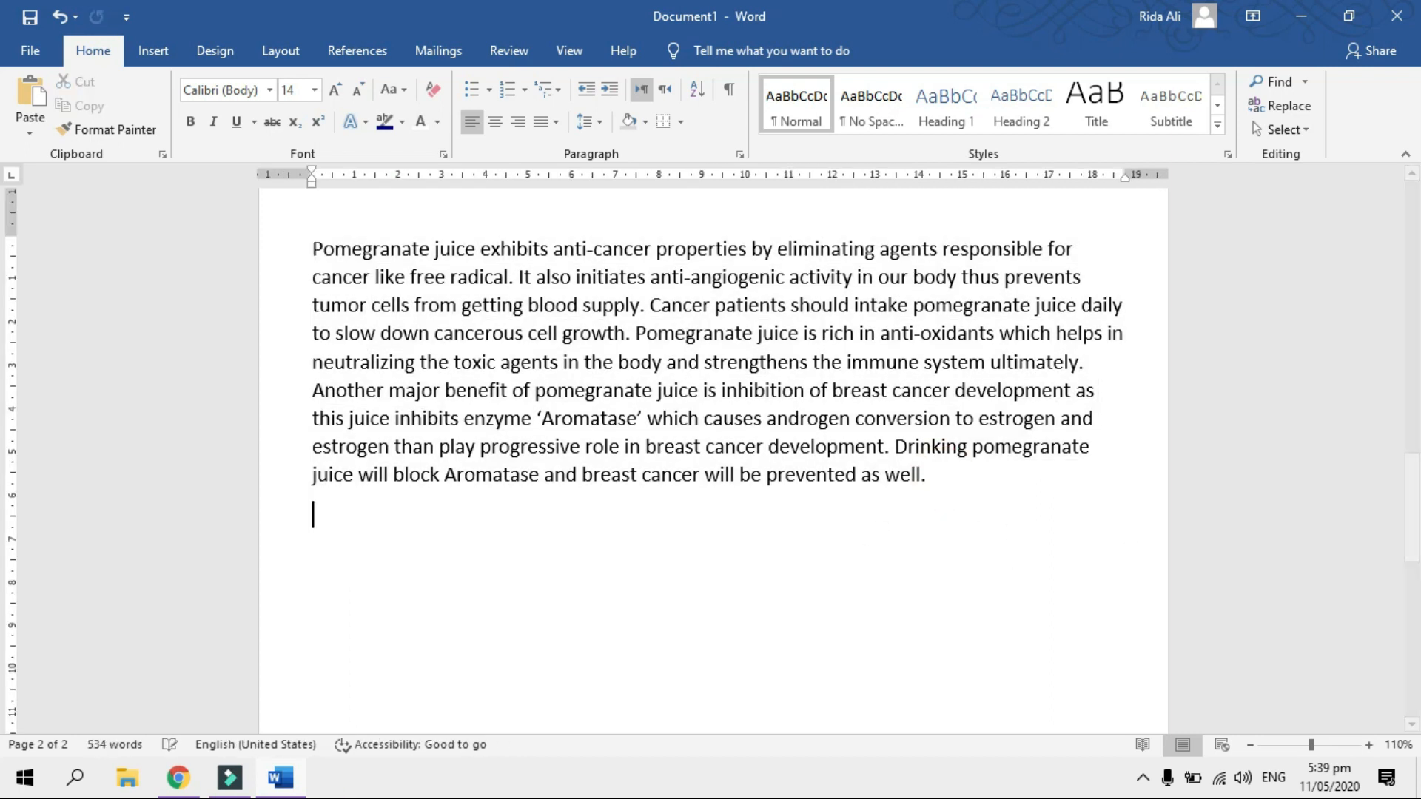
key("ctrl+v")
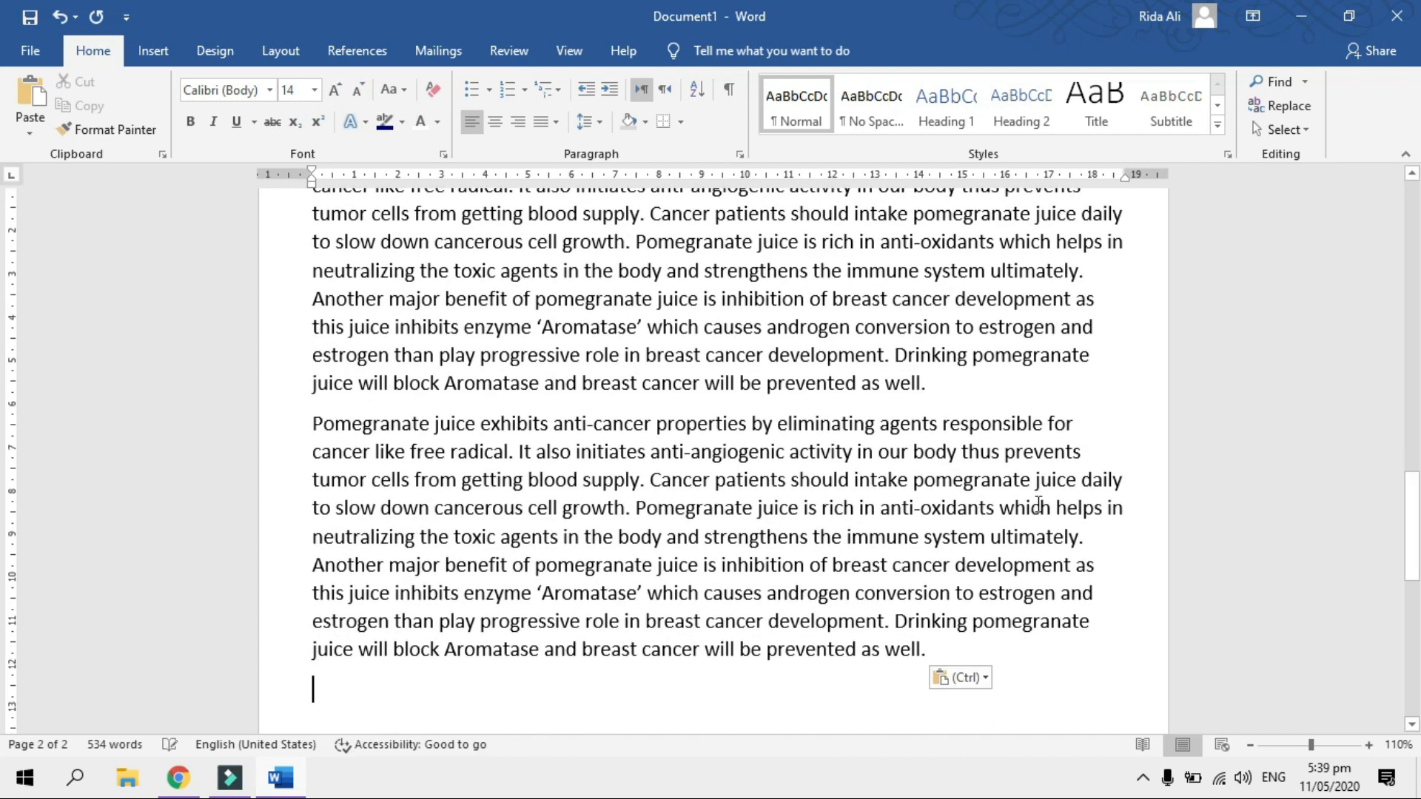
Apply the Right column preset to the first paragraph on page 2
scroll(928, 649, "up", 5)
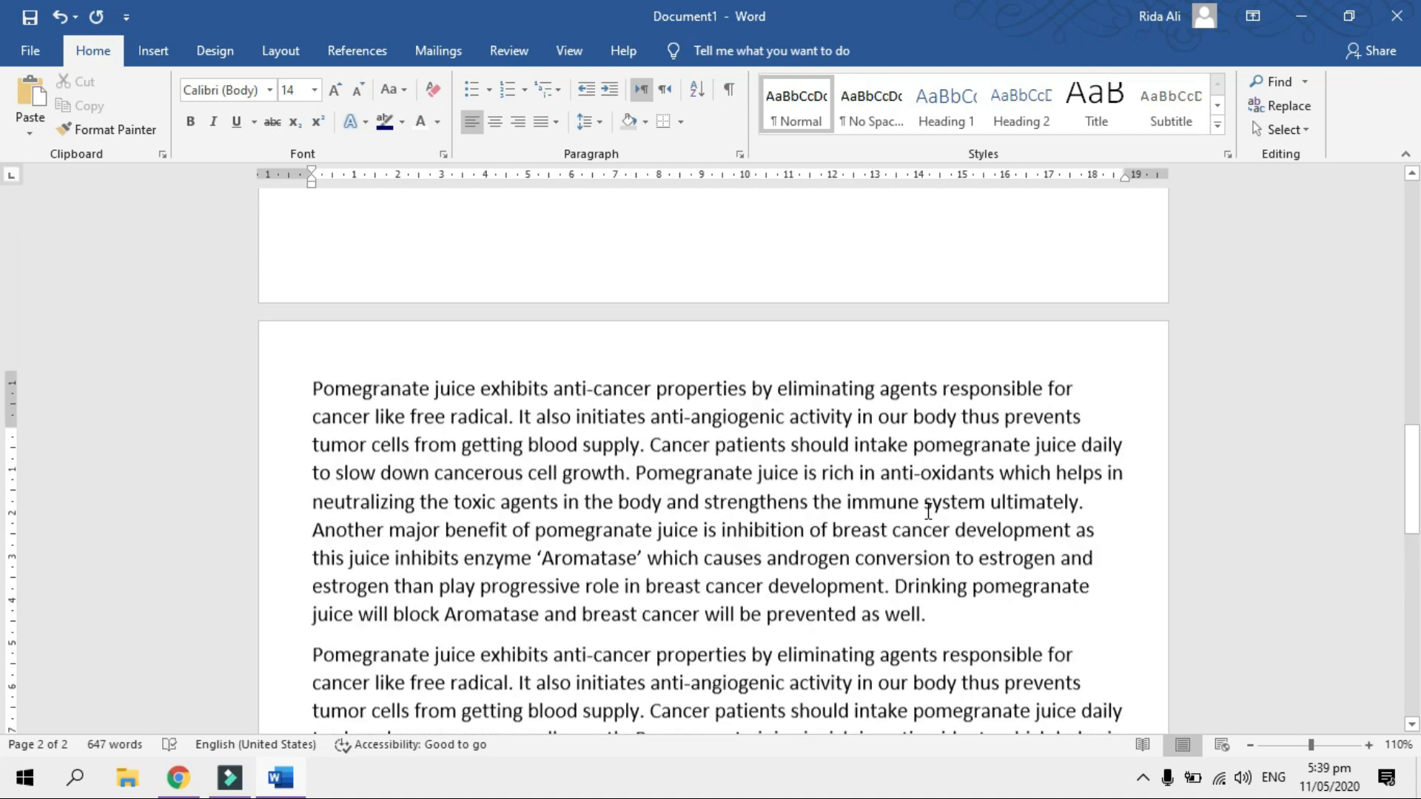
scroll(926, 508, "down", 3)
left_click(750, 410)
left_click_drag(937, 527, 326, 297)
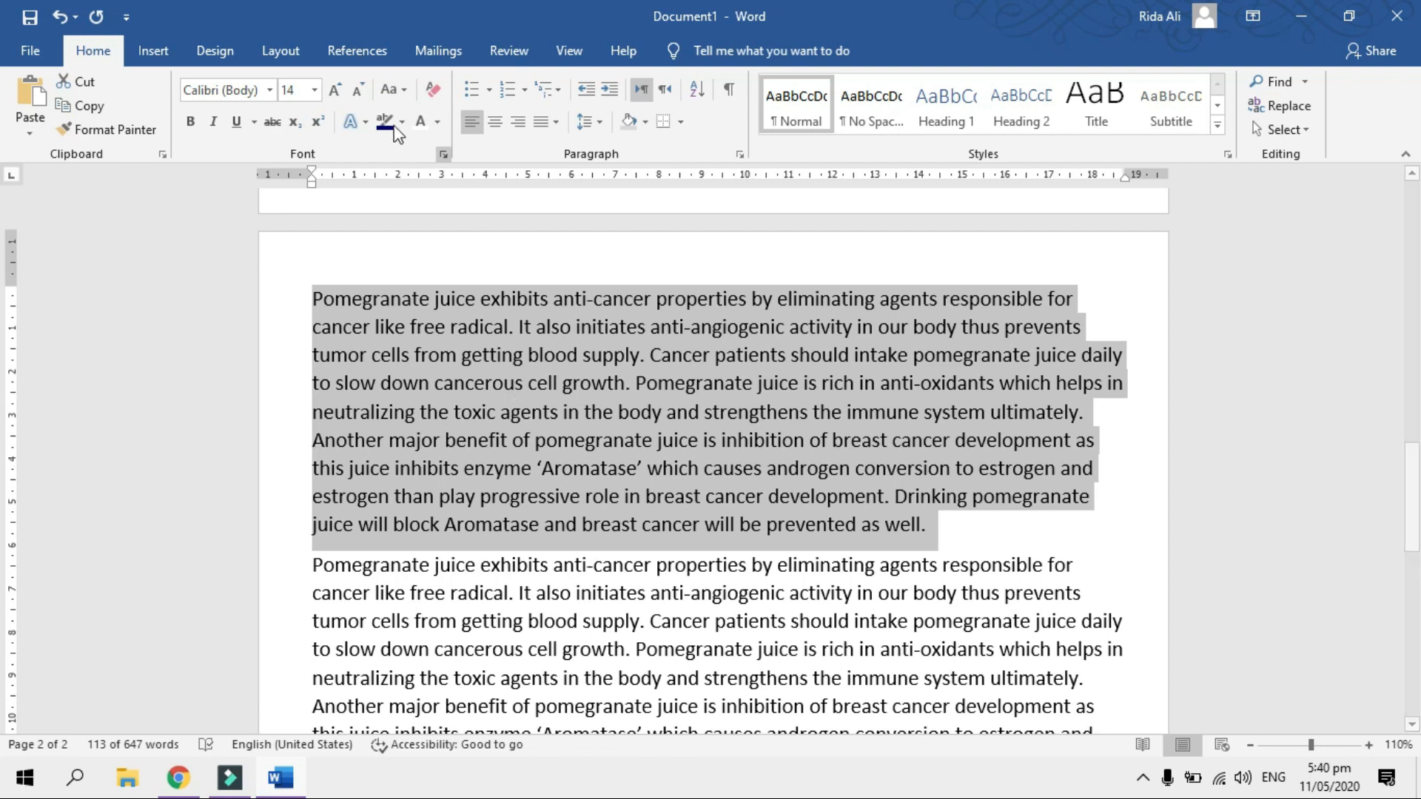
left_click(271, 53)
left_click(186, 119)
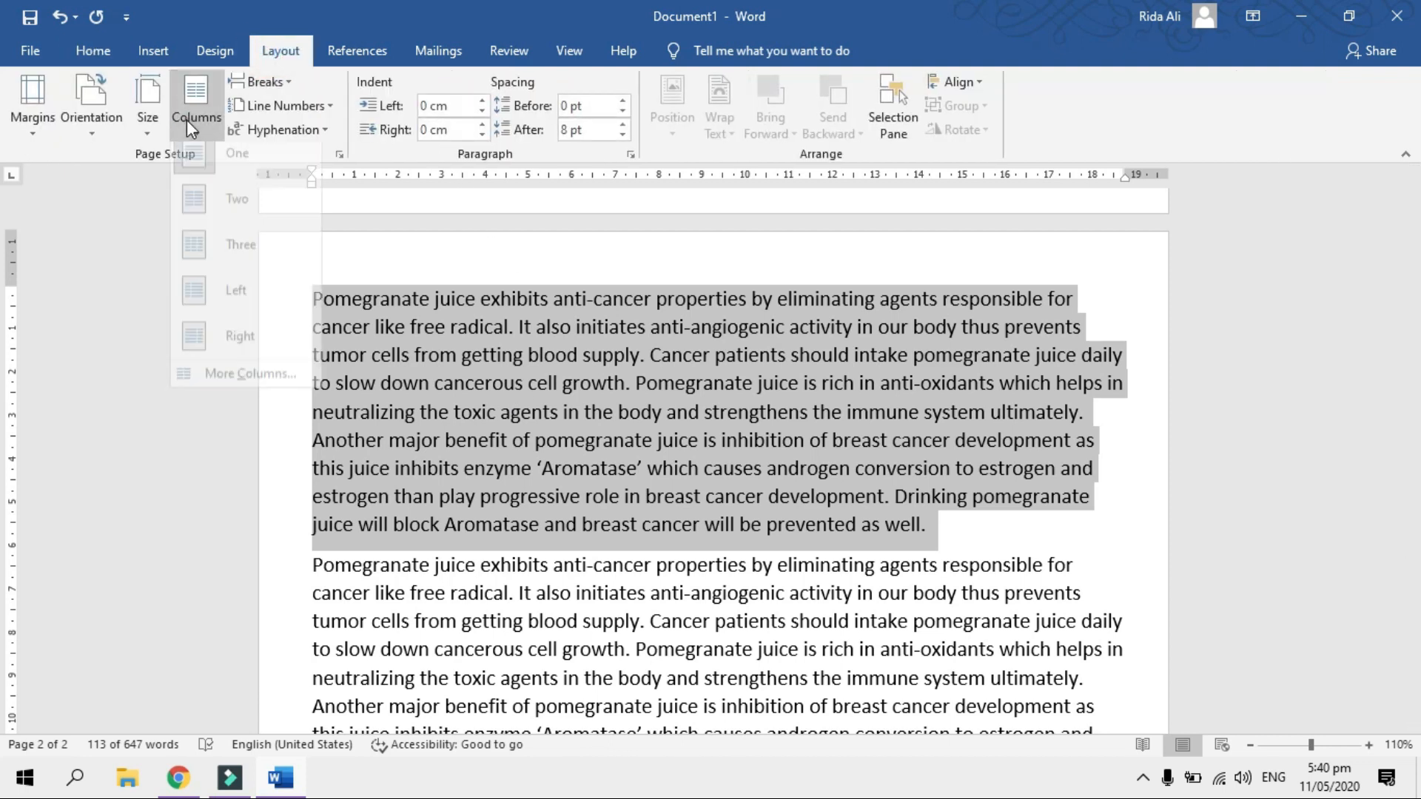
left_click(236, 348)
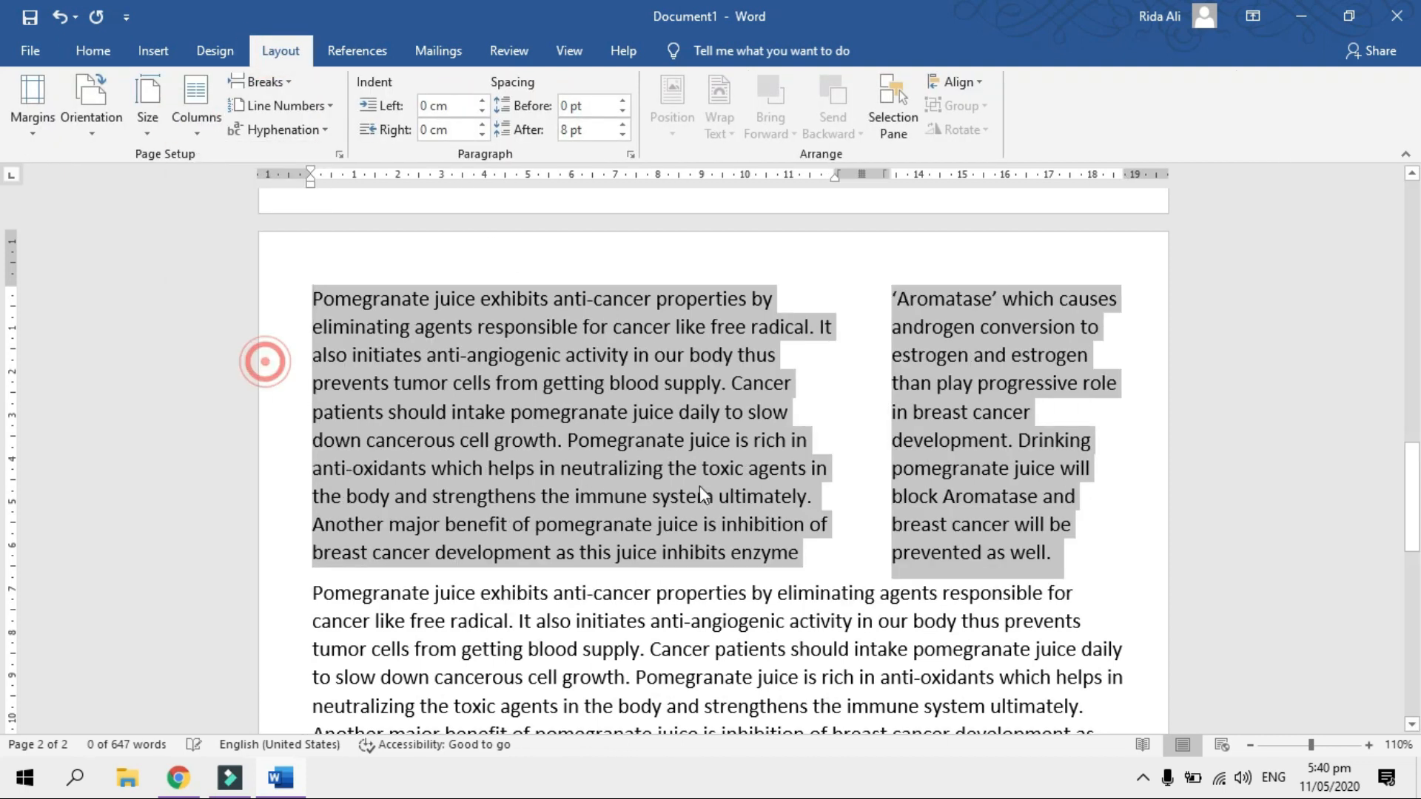
left_click(1053, 500)
Shade the Right-preset paragraph at the start of page 2 with the standard orange colour
left_click_drag(1413, 511, 1412, 468)
left_click_drag(1063, 585, 243, 332)
left_click(92, 50)
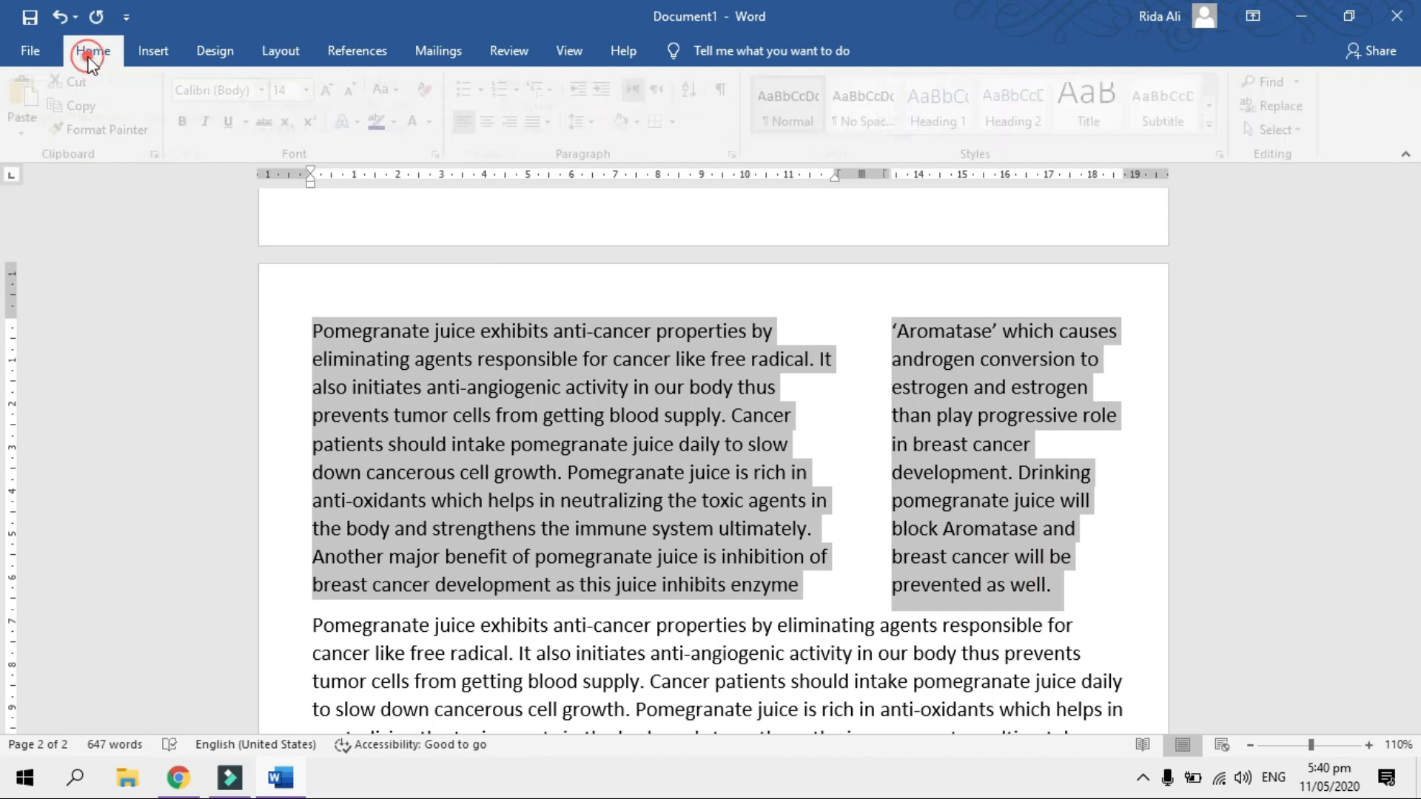
left_click(645, 121)
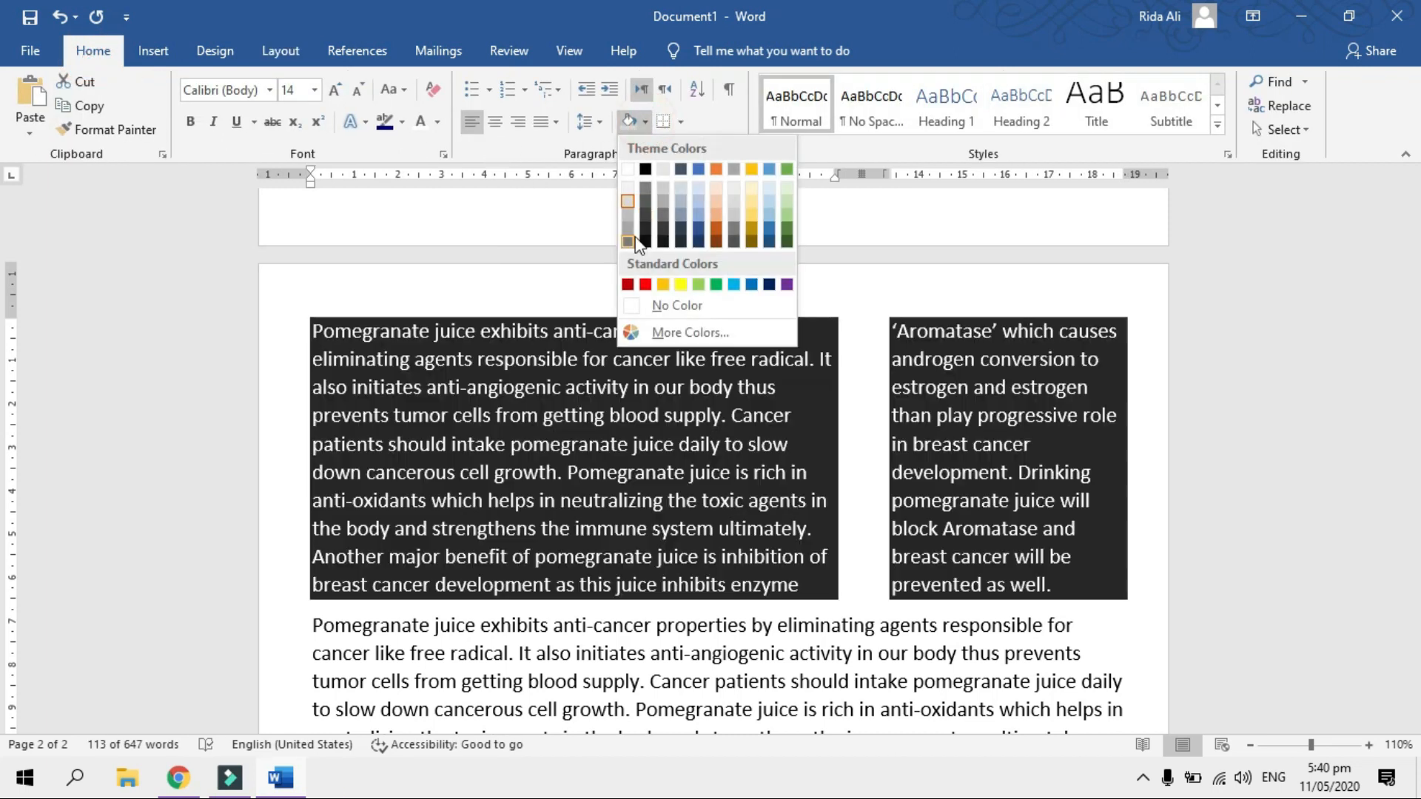
left_click(663, 284)
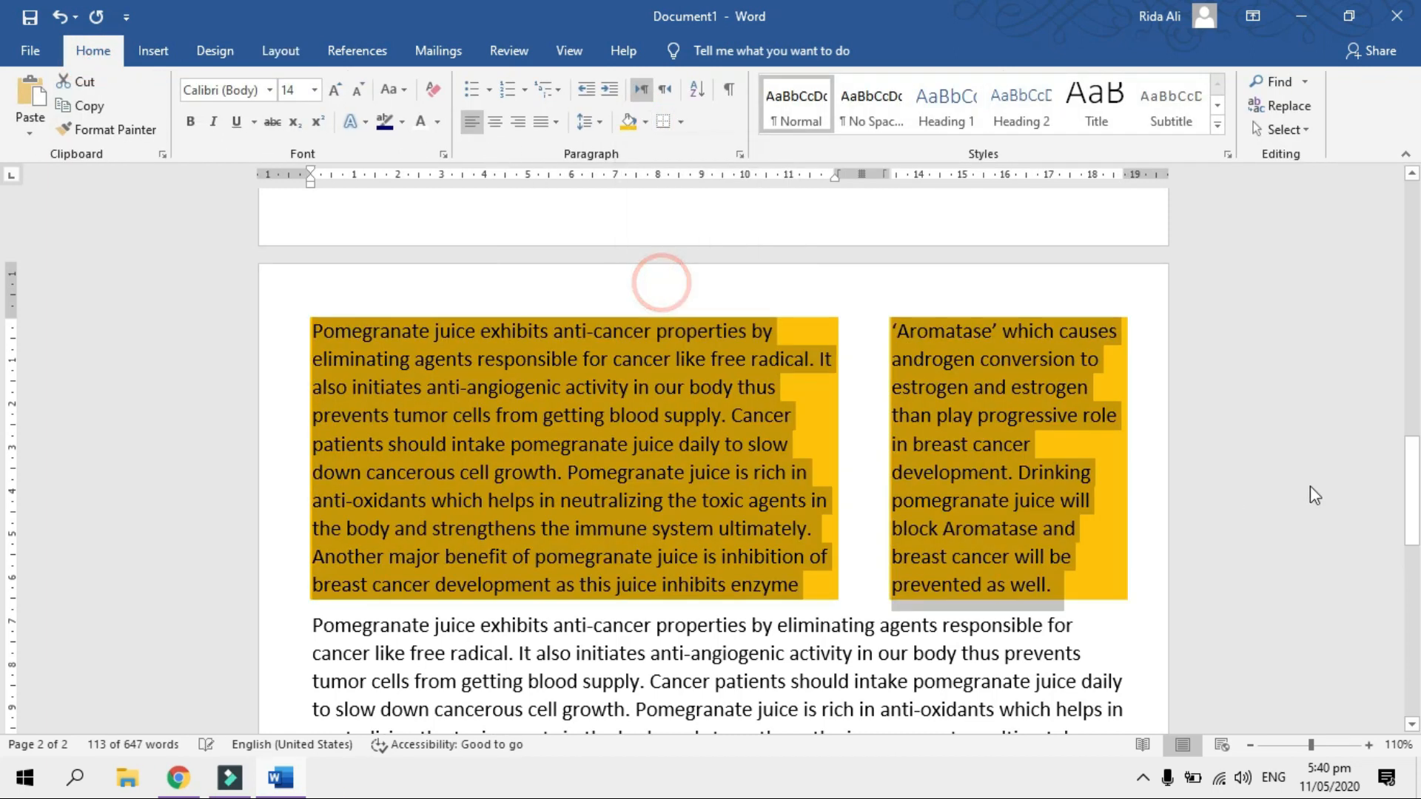
left_click(1163, 450)
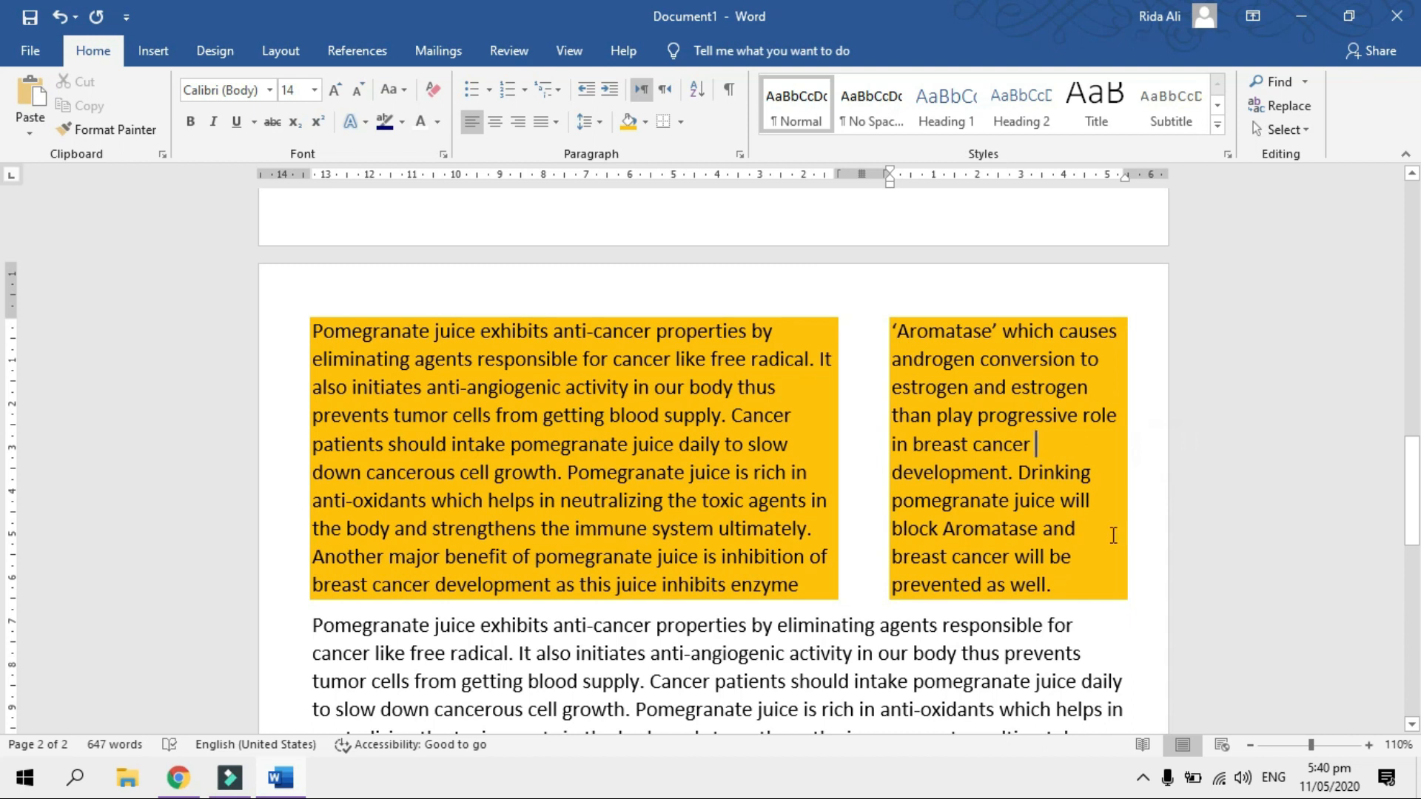
Review the shaded two-column, three-column and Right-preset paragraphs throughout the document
left_click_drag(1412, 518, 1414, 481)
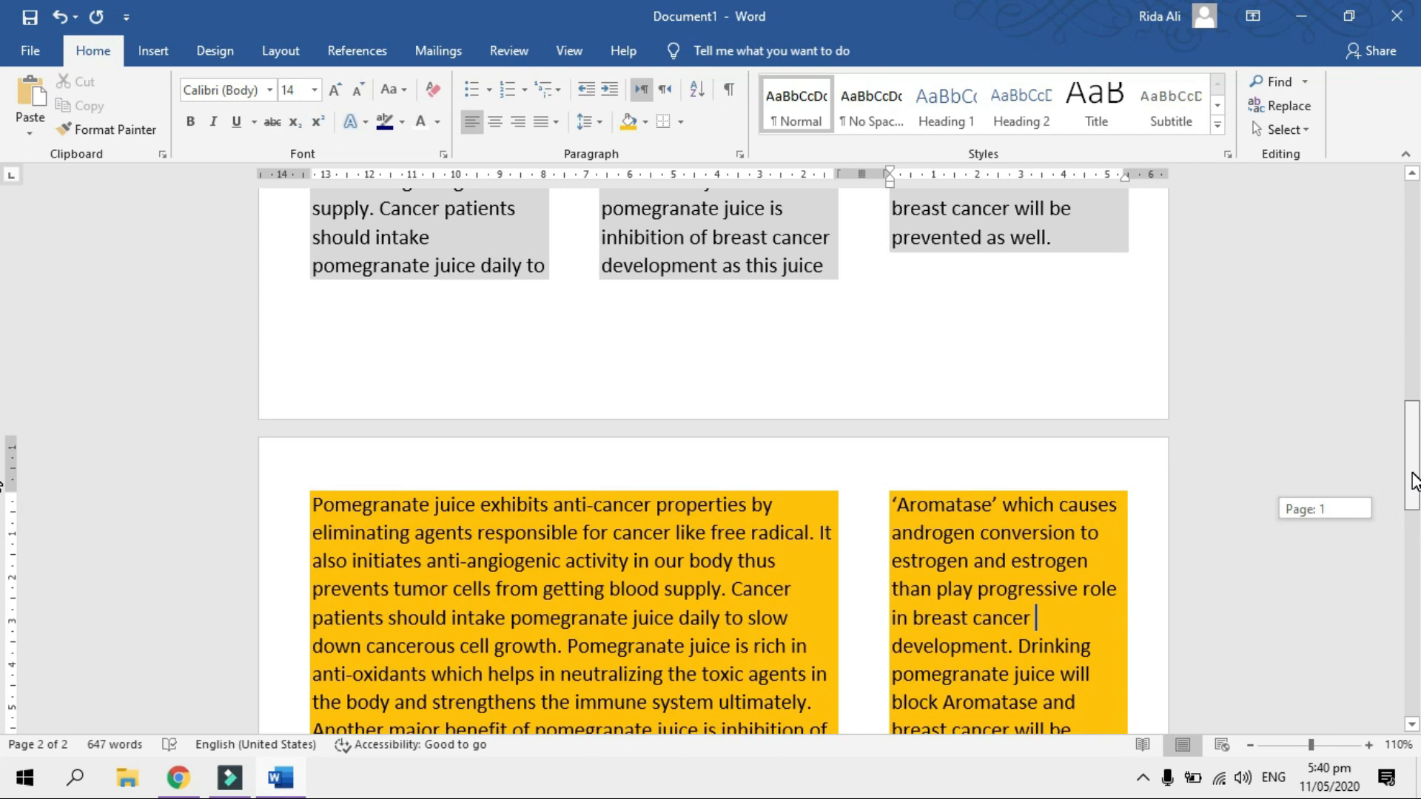
left_click_drag(1413, 481, 1366, 247)
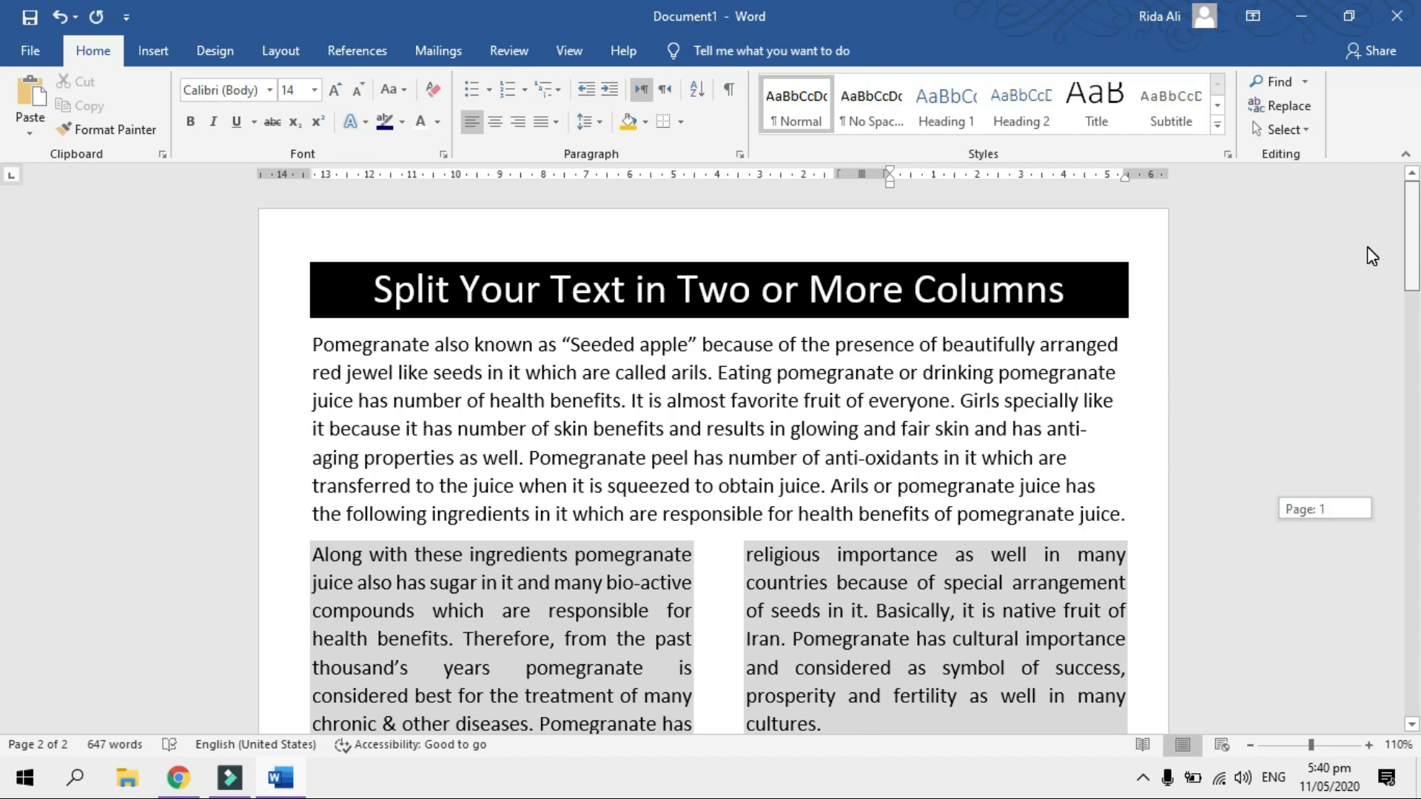
left_click_drag(1366, 247, 1382, 526)
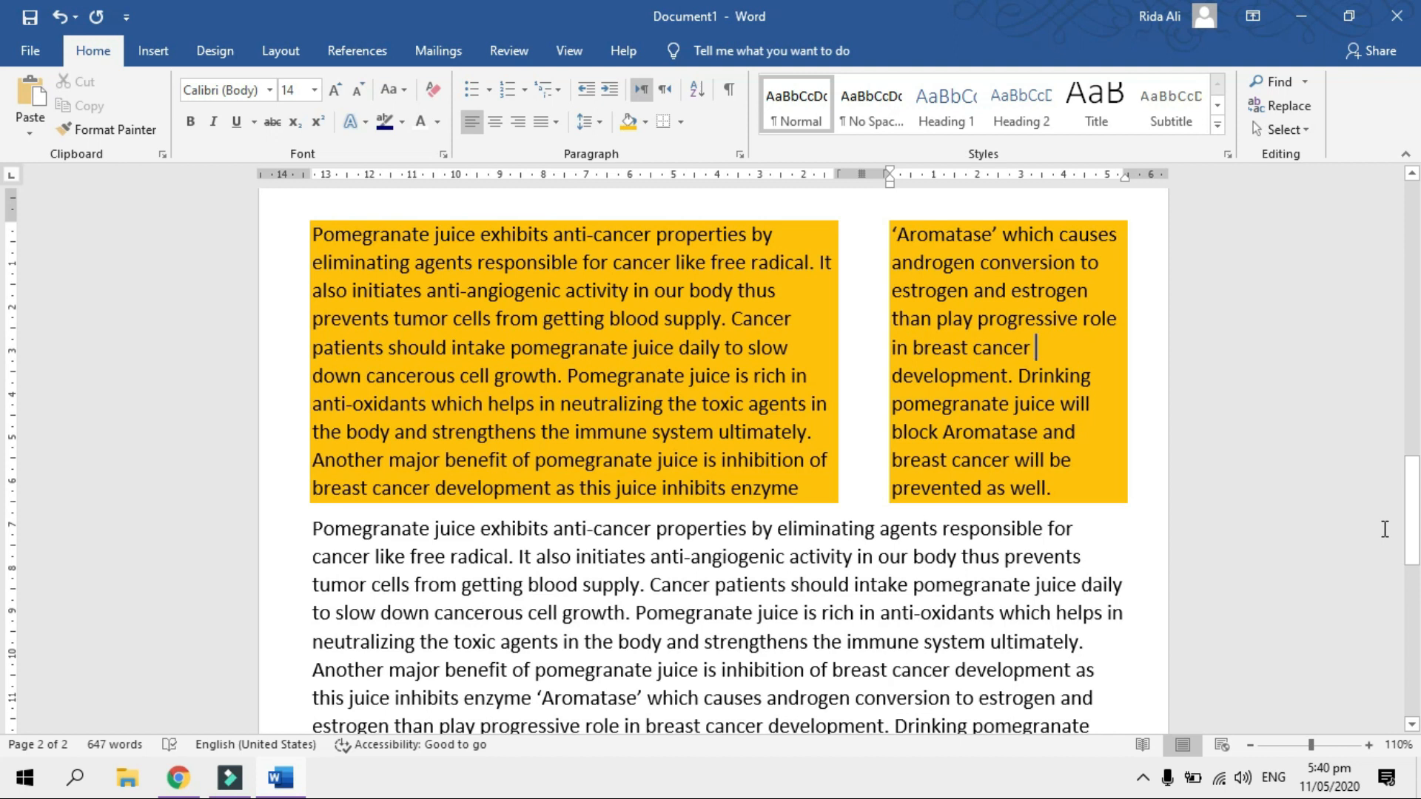